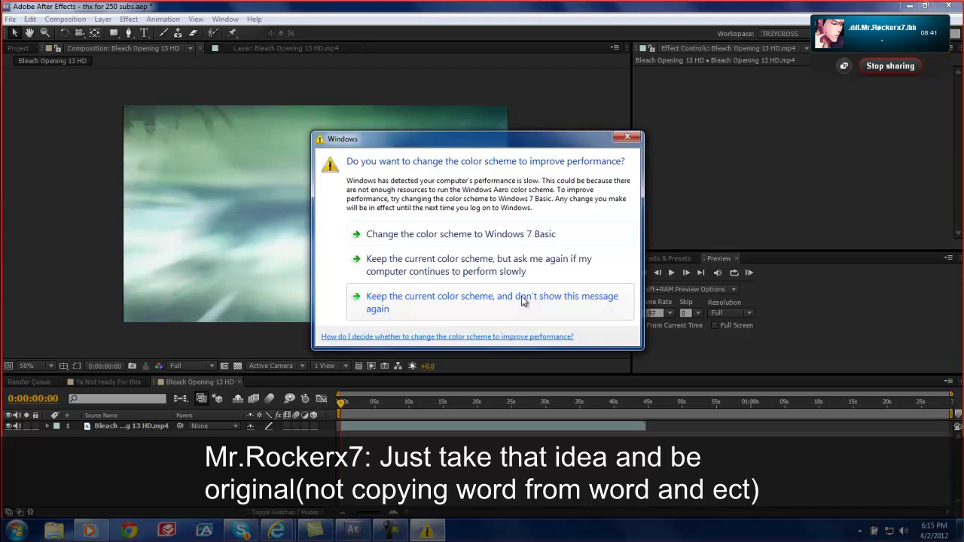
# Dismiss the colour-scheme prompt and add a new adjustment layer to the composition.
pyautogui.click(625, 137)
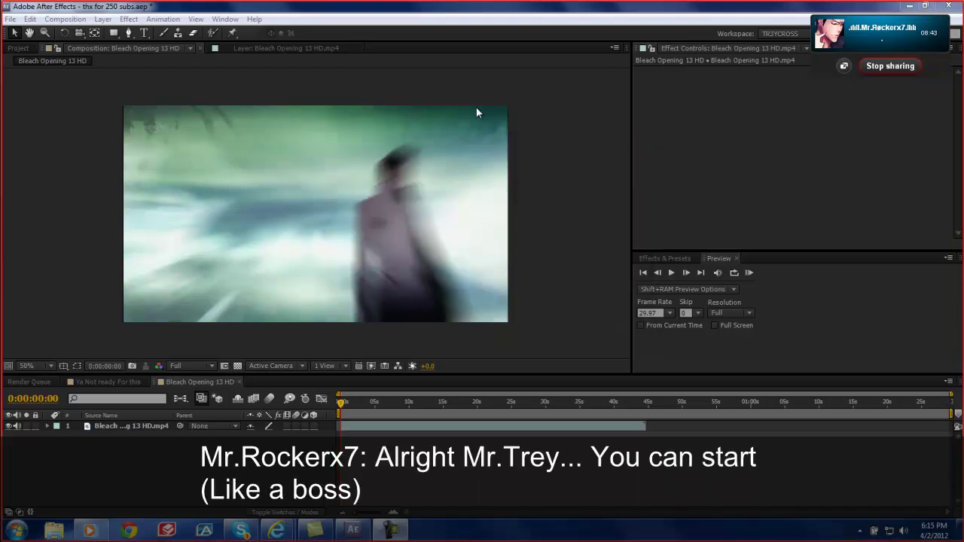
pyautogui.click(108, 20)
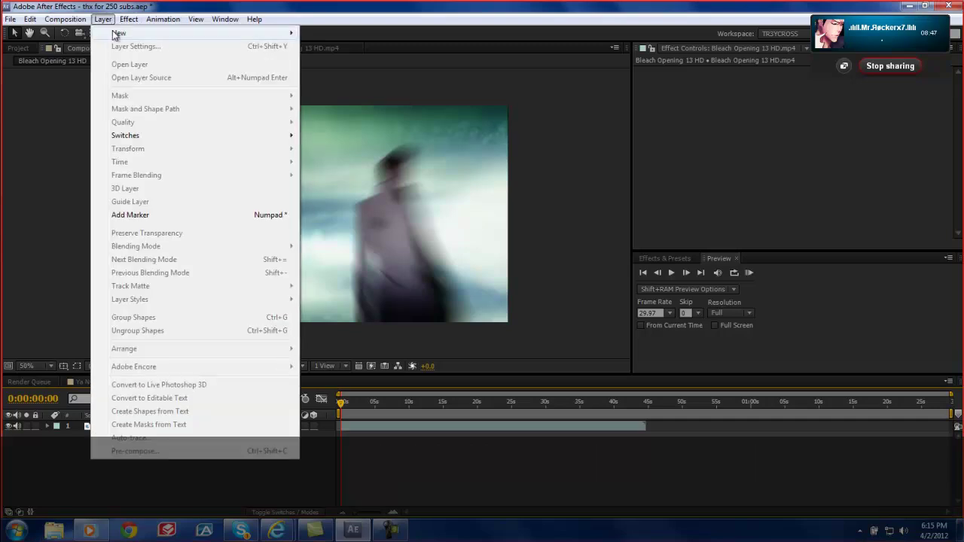
pyautogui.moveTo(285, 36)
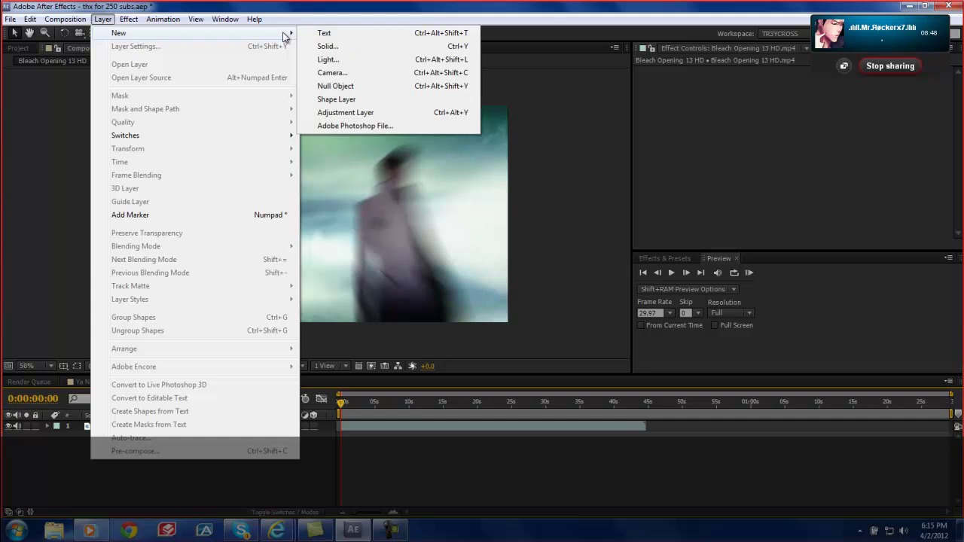
pyautogui.click(336, 114)
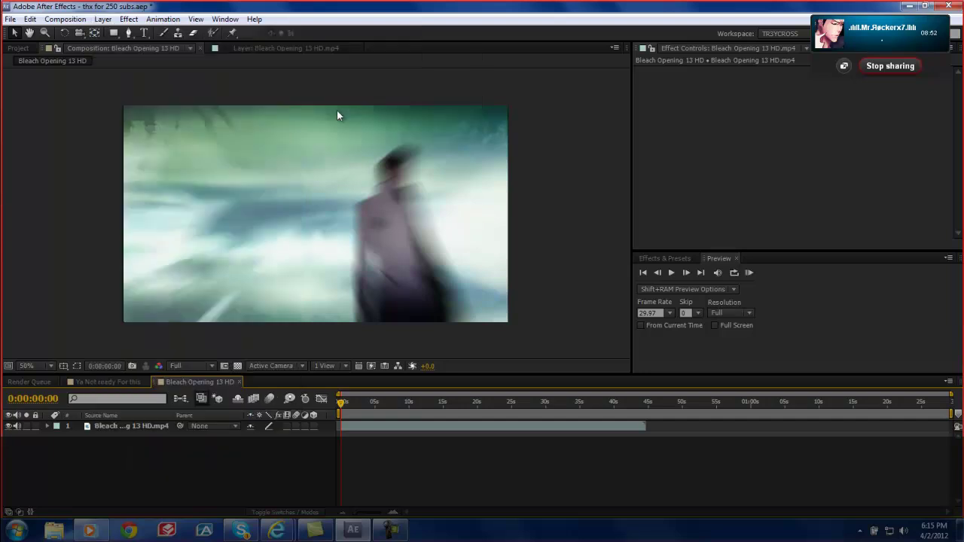
# Preview a frame around five seconds in and select Adjustment Layer 3.
pyautogui.click(136, 435)
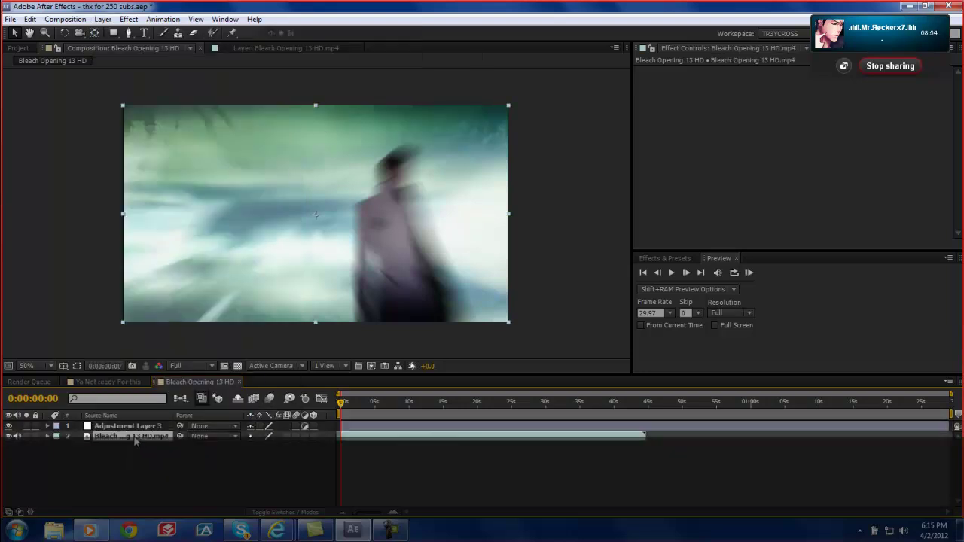
pyautogui.moveTo(355, 404); pyautogui.dragTo(335, 408)
pyautogui.click(146, 427)
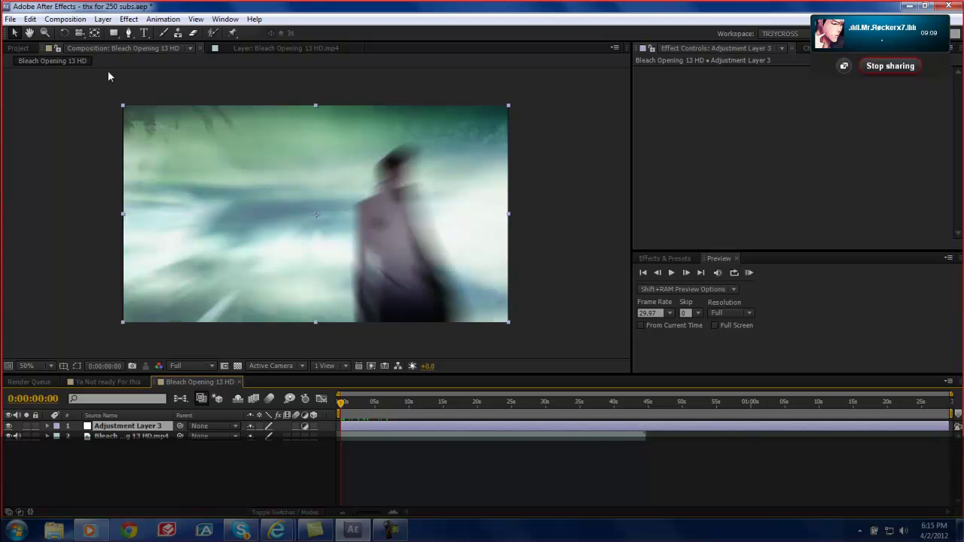
# Apply 4-Color Gradient to Adjustment Layer 3 with its blending mode set to Overlay.
pyautogui.click(129, 19)
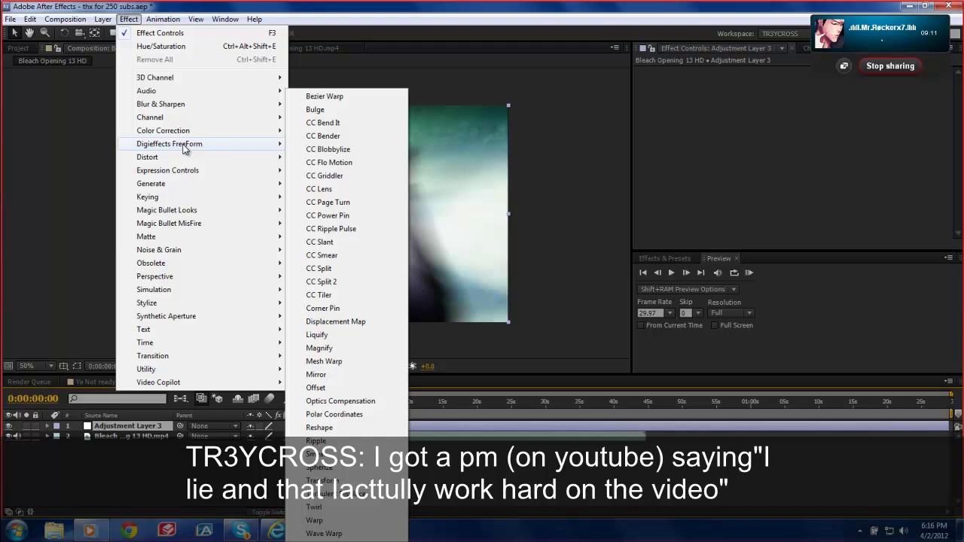
pyautogui.moveTo(199, 135)
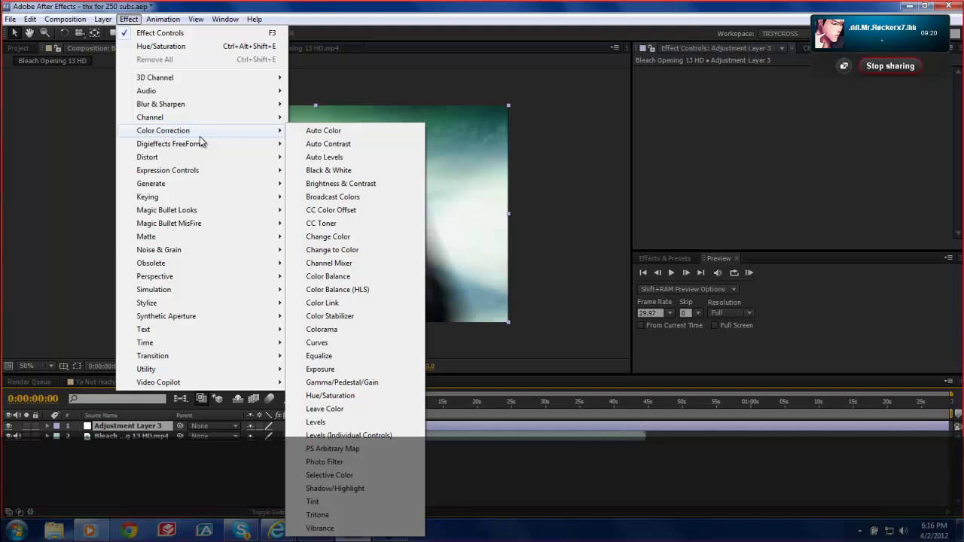
pyautogui.moveTo(185, 188)
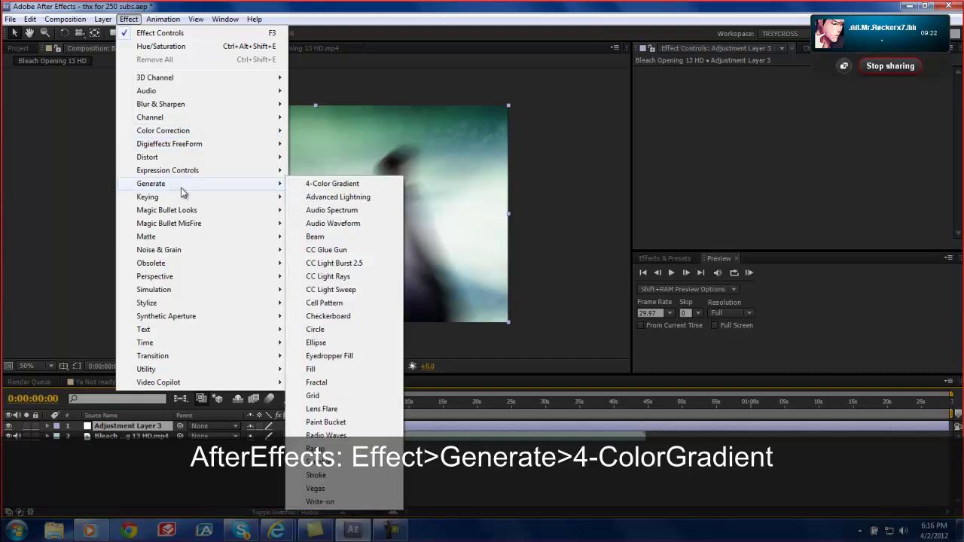
pyautogui.click(317, 184)
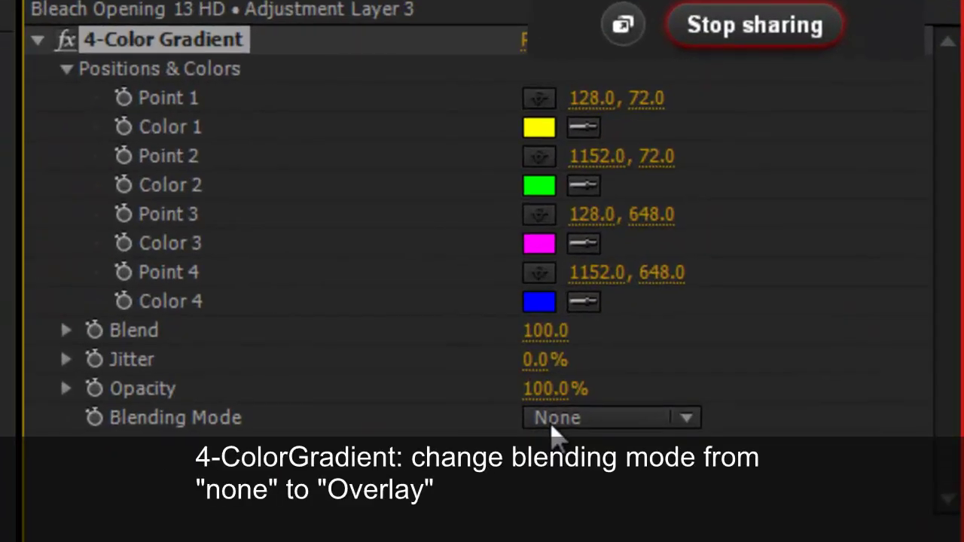
pyautogui.click(552, 424)
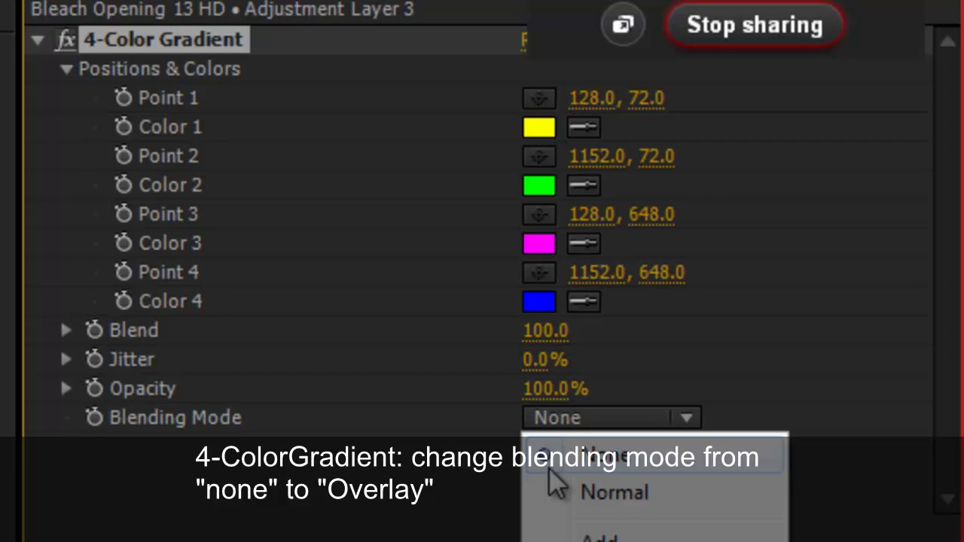
pyautogui.click(602, 539)
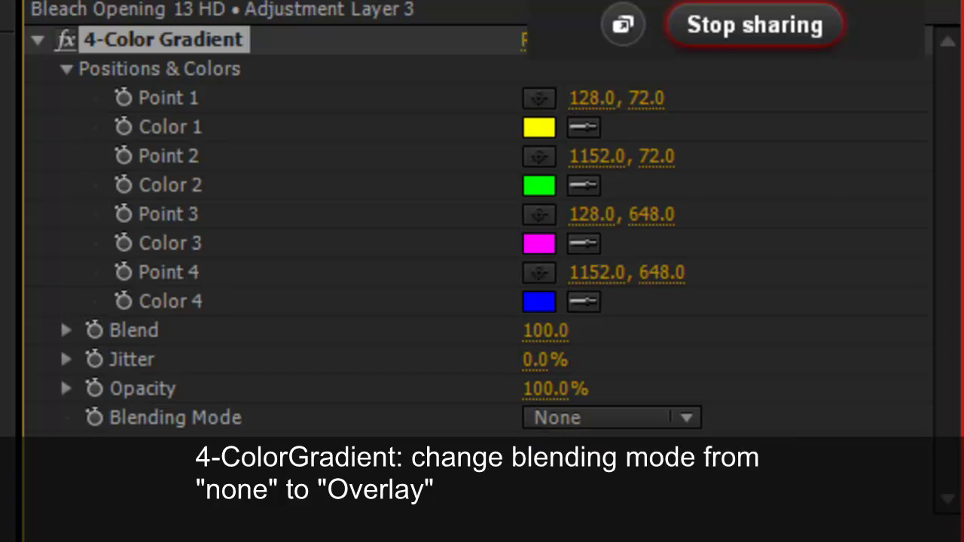
pyautogui.click(37, 40)
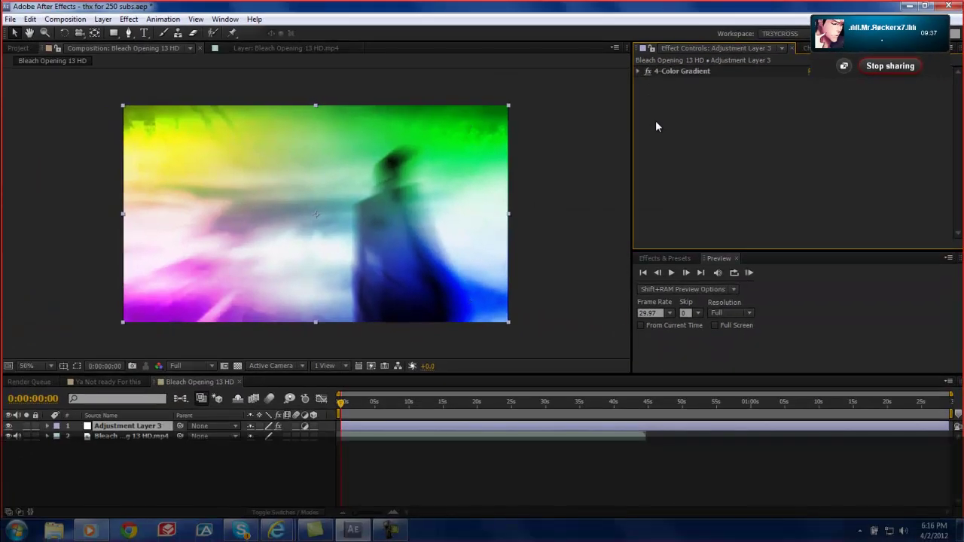
# Apply Stylize > Find Edges to the adjustment layer with Invert turned on.
pyautogui.click(122, 21)
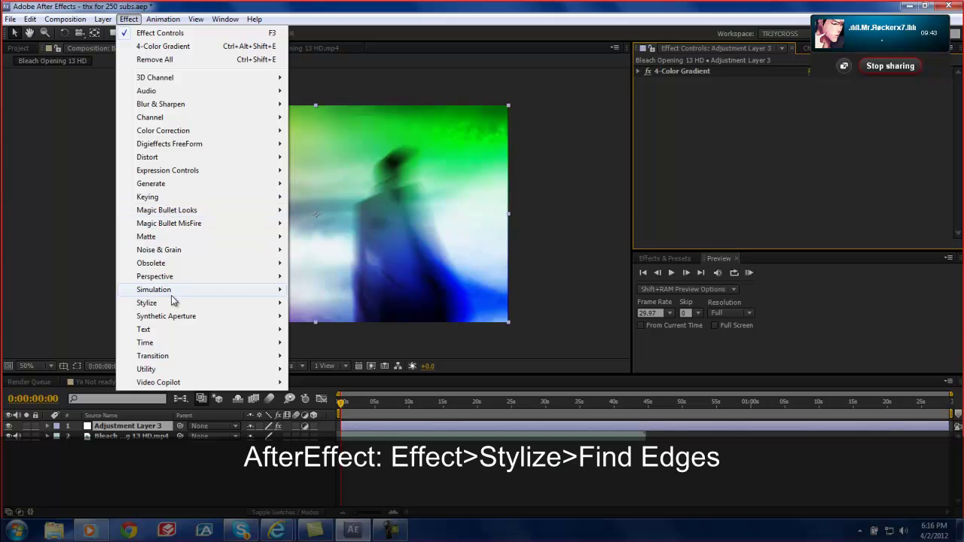
pyautogui.moveTo(181, 306)
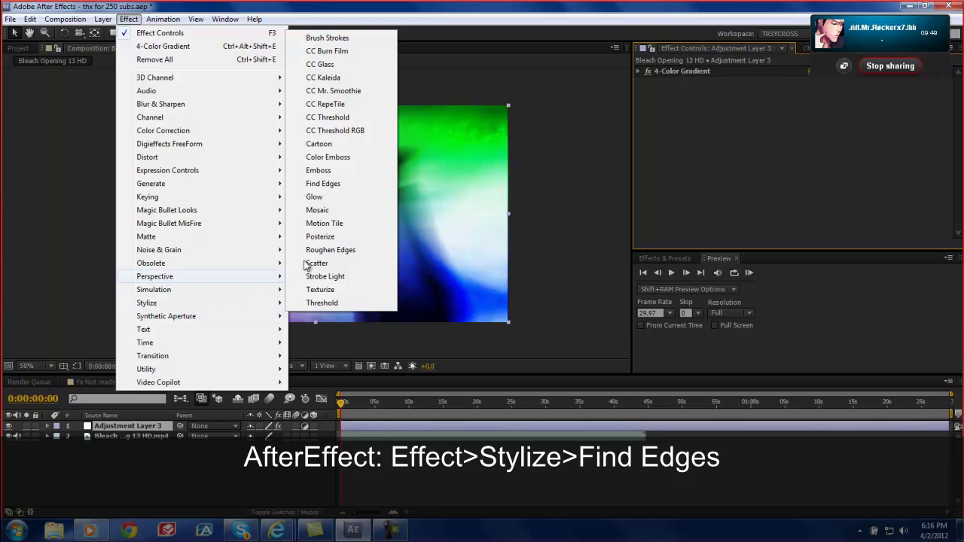
pyautogui.click(326, 184)
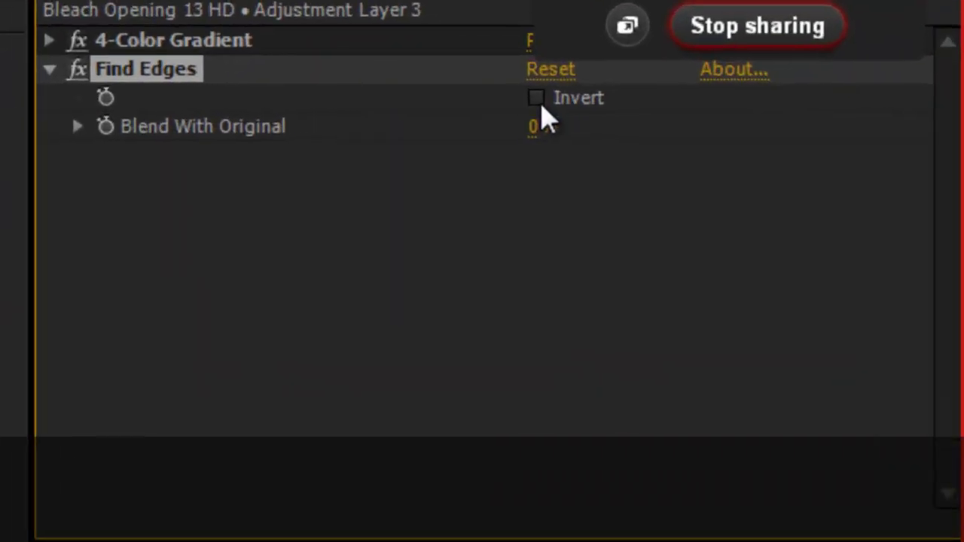
pyautogui.click(811, 92)
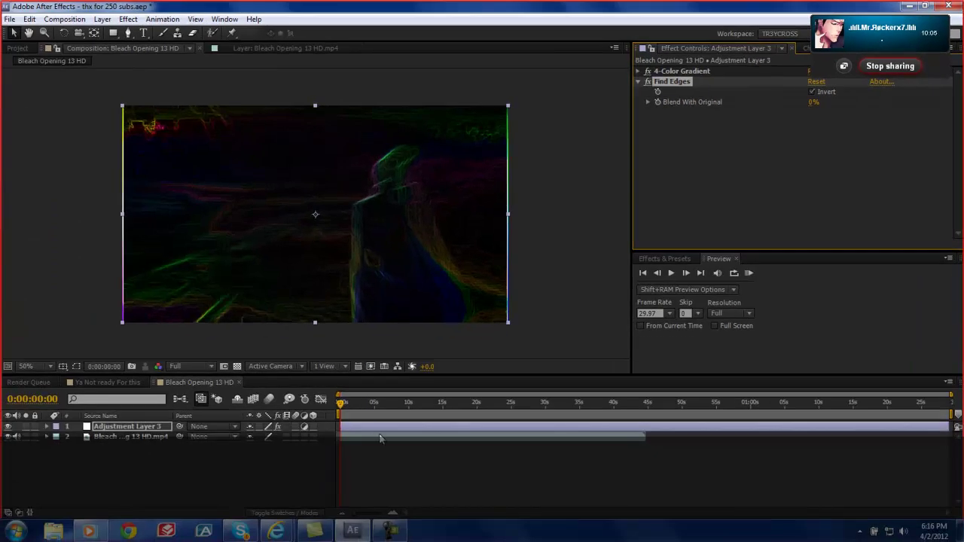
# Slide the Bleach video layer slightly earlier, then reselect the adjustment layer and collapse Find Edges.
pyautogui.moveTo(380, 439); pyautogui.dragTo(364, 443)
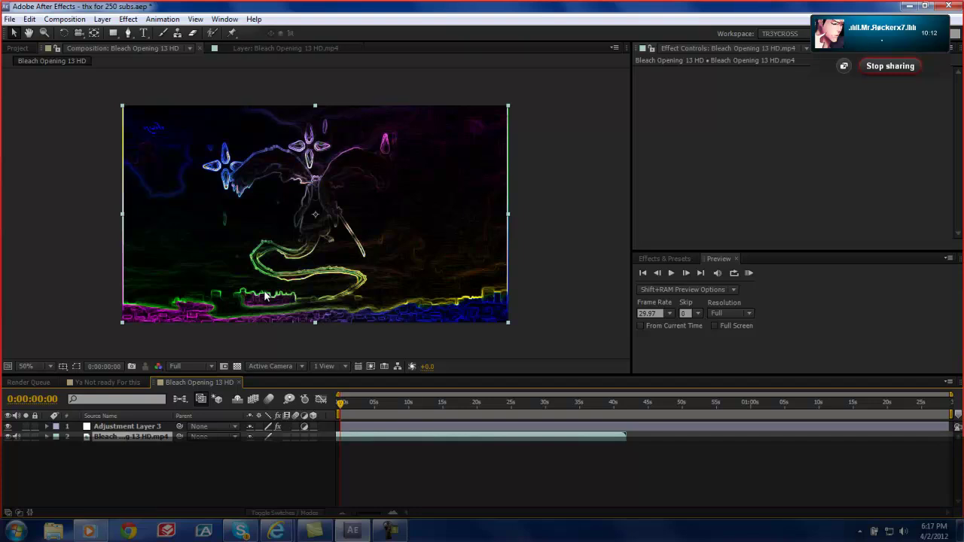
pyautogui.click(146, 424)
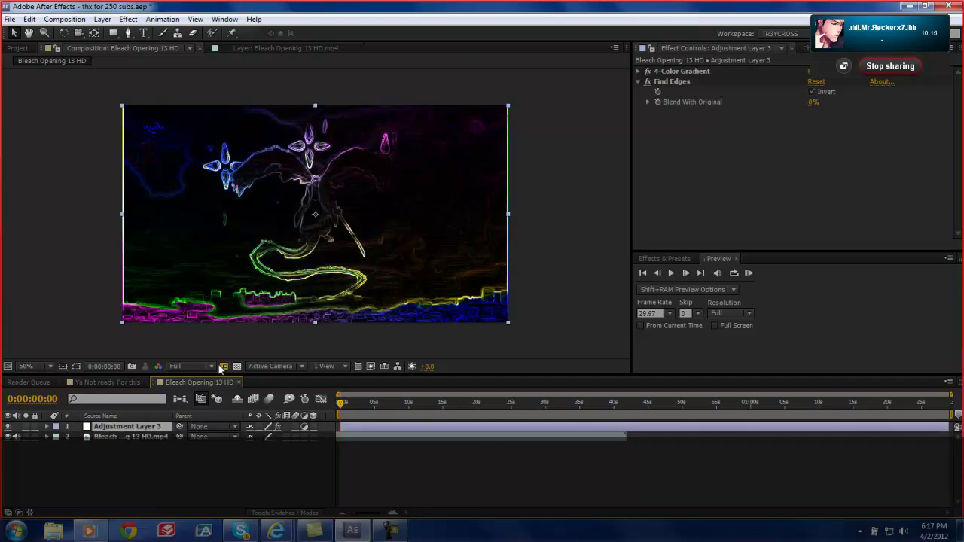
pyautogui.click(638, 83)
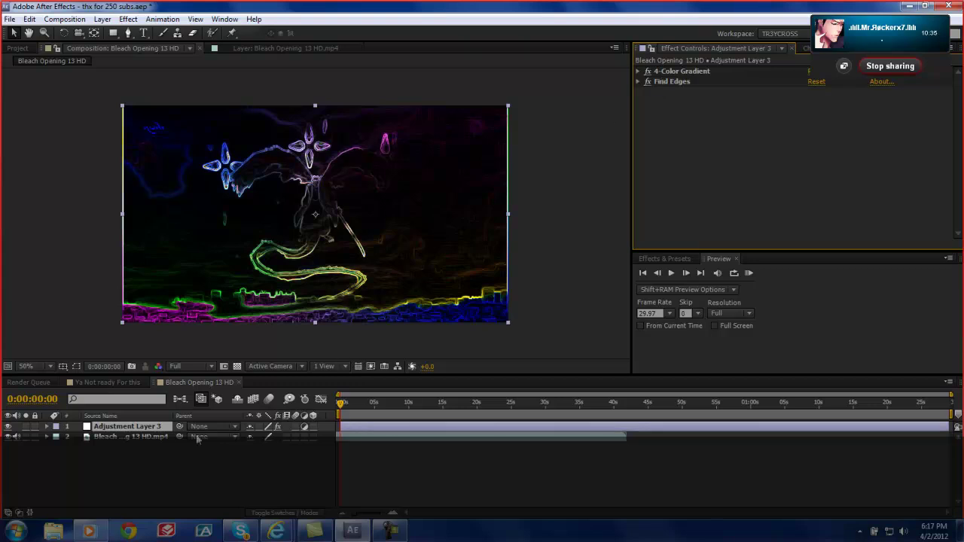
# Delete the adjustment layer's existing Opacity keyframes and zoom the timeline to individual frames.
pyautogui.press('t')
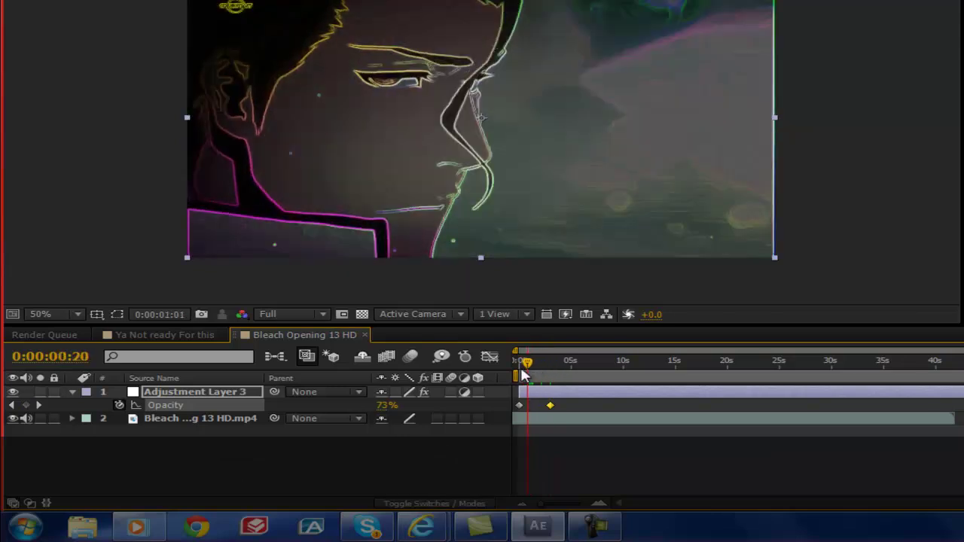
pyautogui.moveTo(573, 401); pyautogui.dragTo(506, 418)
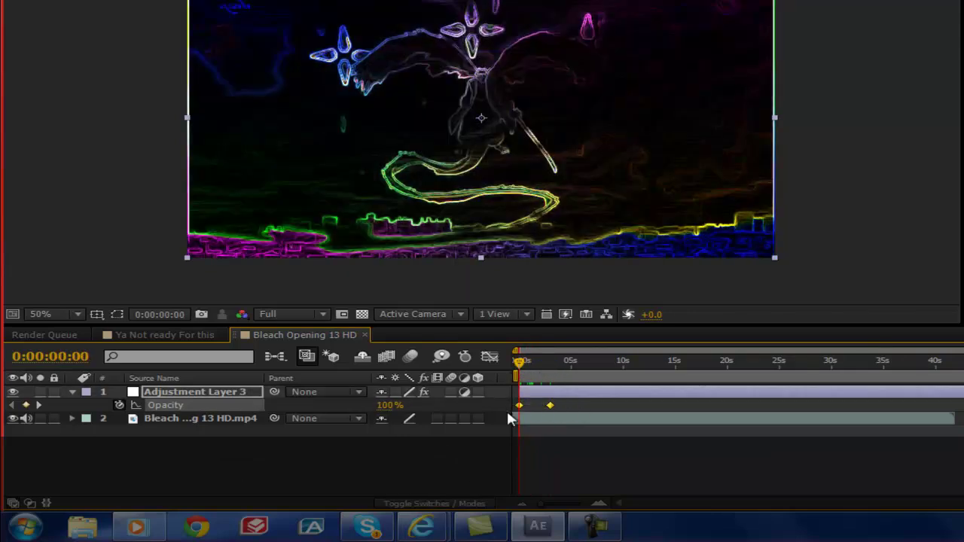
pyautogui.press('Delete')
pyautogui.press(';')
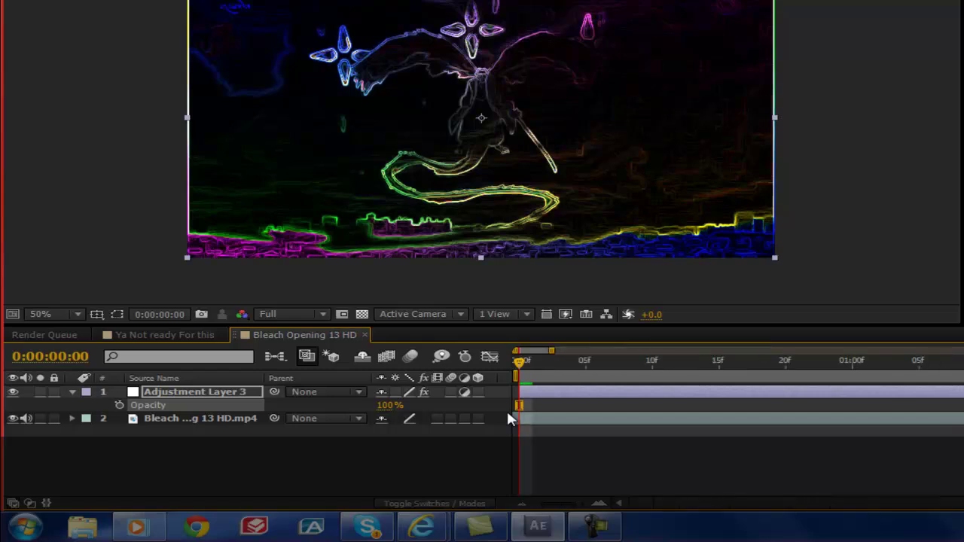
pyautogui.click(72, 391)
pyautogui.click(72, 392)
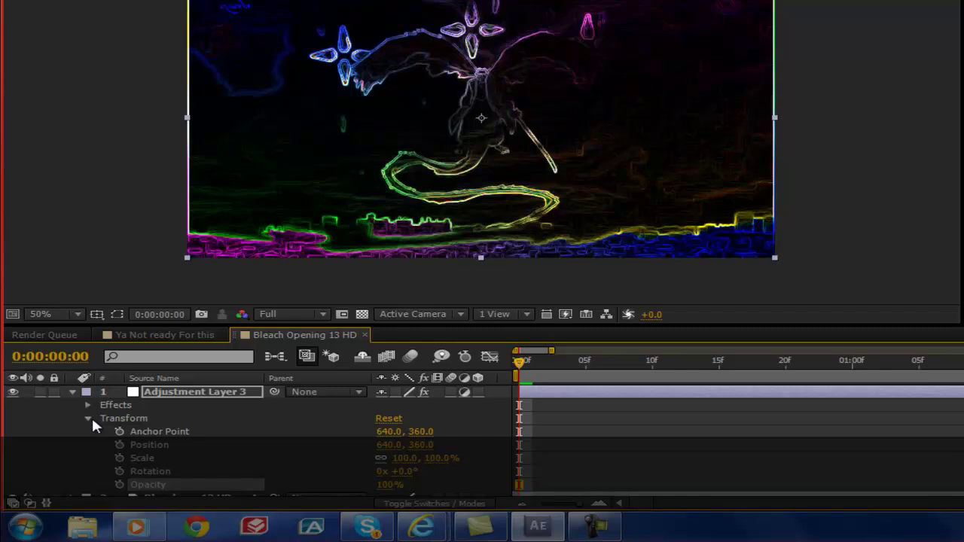
pyautogui.click(88, 418)
pyautogui.click(88, 419)
# Keyframe Opacity at 100% on frame 0, 0% on frame 5, 100% on frame 10, 0% on frame 15.
pyautogui.click(119, 483)
pyautogui.click(587, 368)
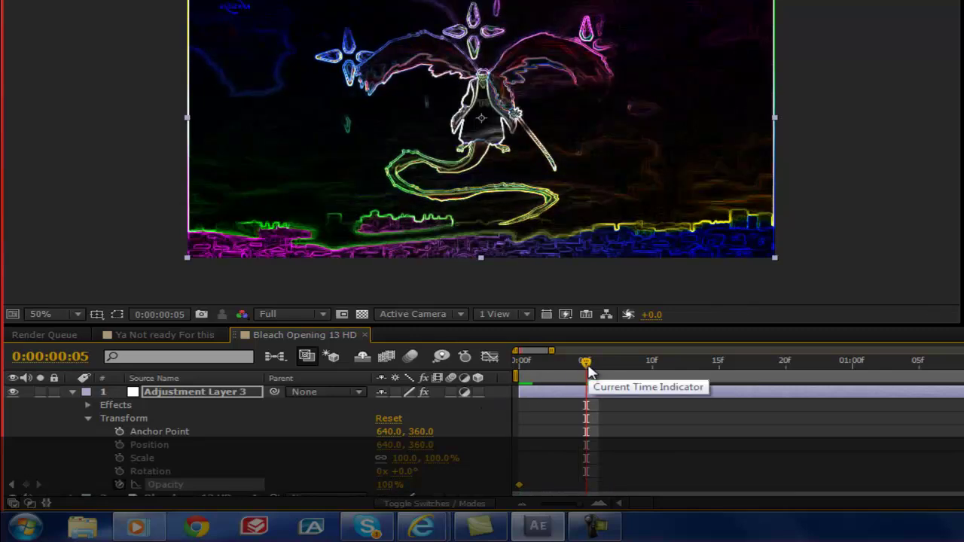
pyautogui.moveTo(389, 485); pyautogui.dragTo(275, 487)
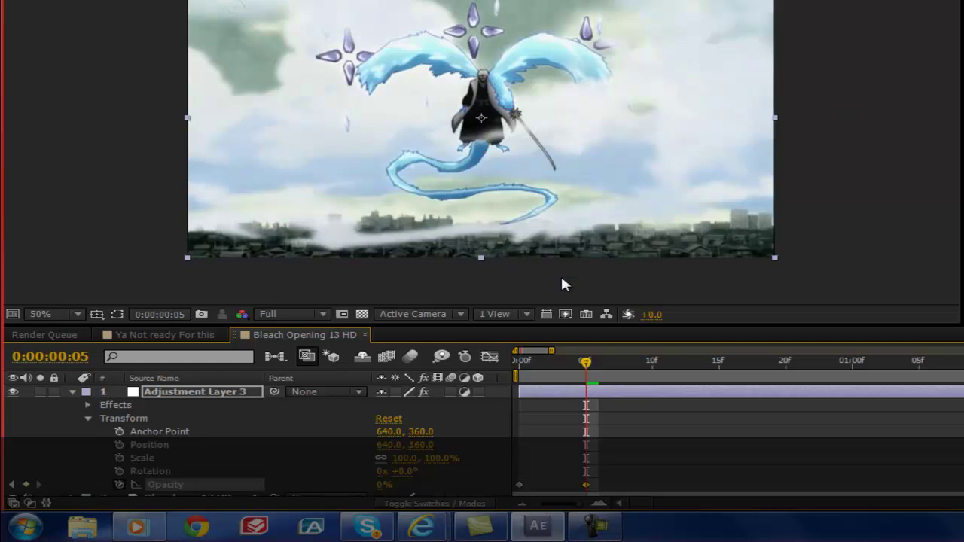
pyautogui.click(651, 366)
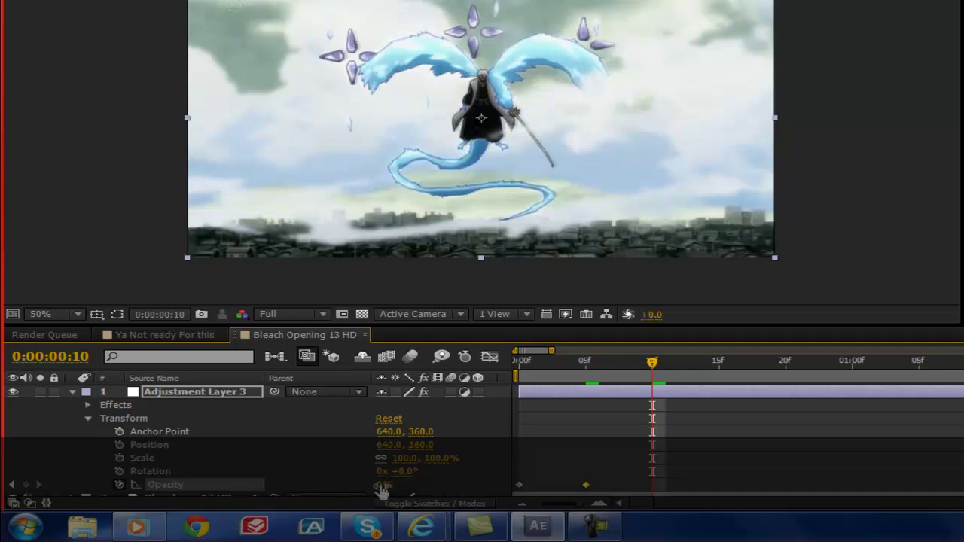
pyautogui.moveTo(382, 487); pyautogui.dragTo(520, 453)
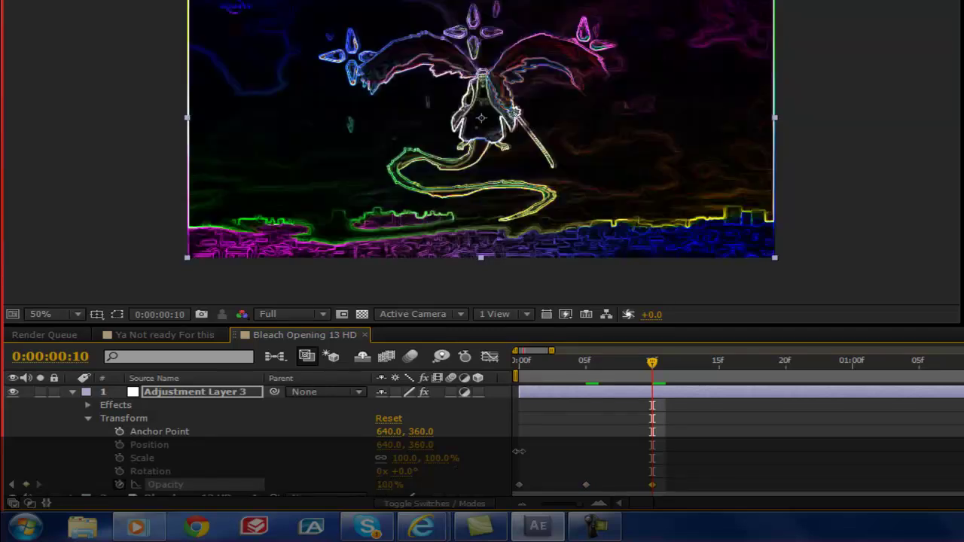
pyautogui.click(719, 365)
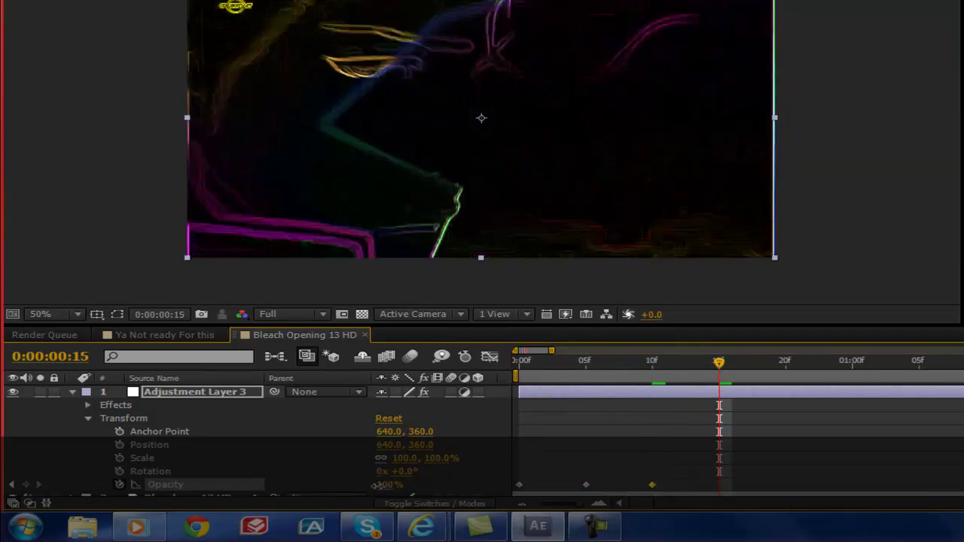
pyautogui.moveTo(382, 485); pyautogui.dragTo(264, 481)
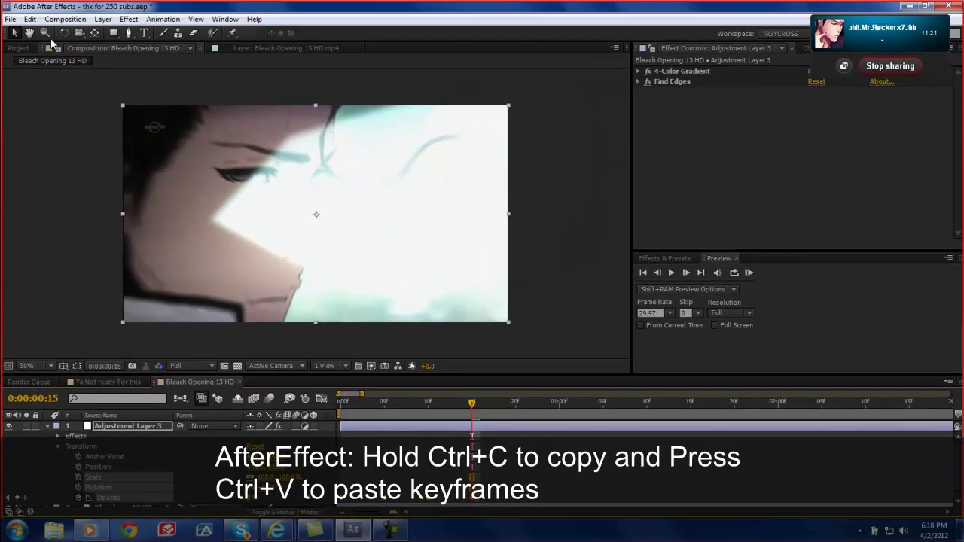
# Copy the Opacity keyframes and paste them at frame 20.
pyautogui.click(30, 19)
pyautogui.click(69, 91)
pyautogui.click(515, 402)
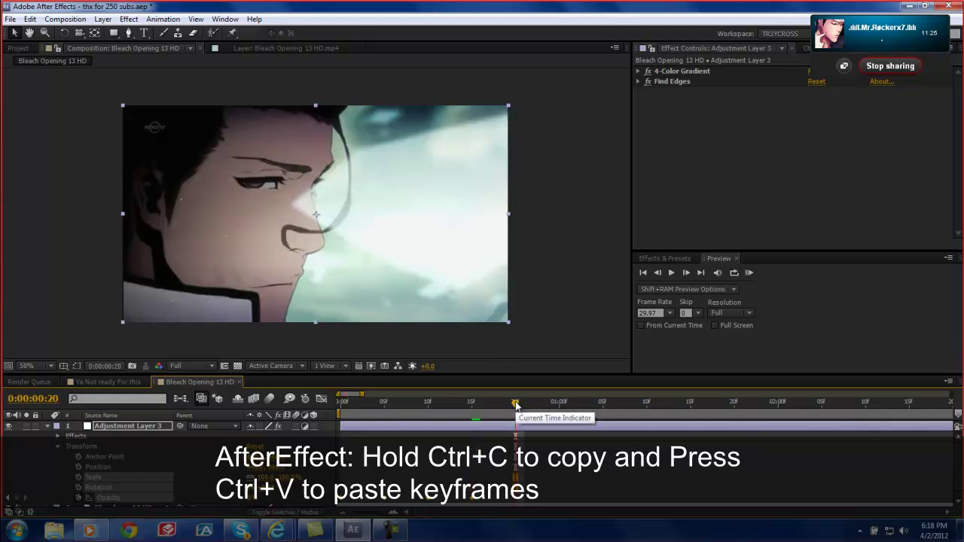
pyautogui.hotkey('ctrl', 'v')
# RAM-preview the flashing from about 1 second 11 frames, then stop playback.
pyautogui.click(652, 402)
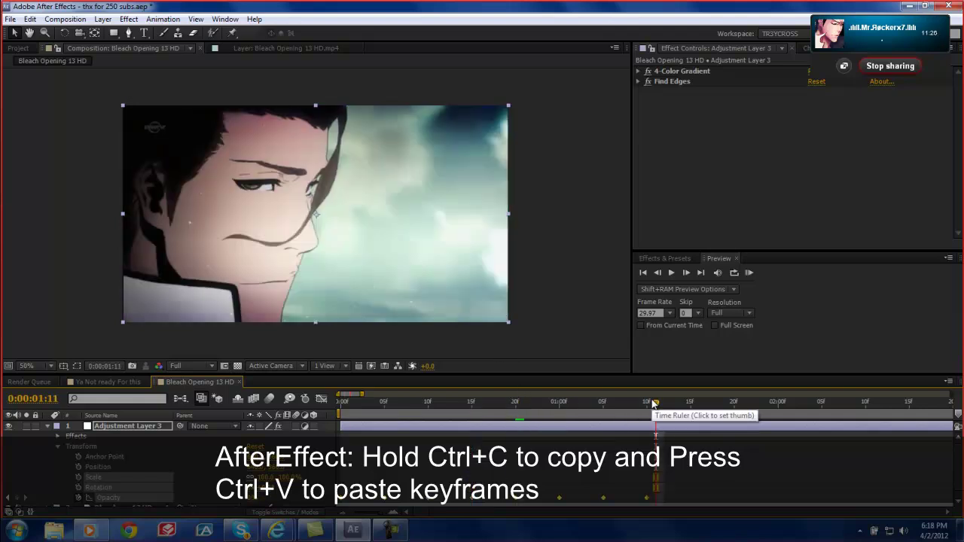
pyautogui.press('KP_0')
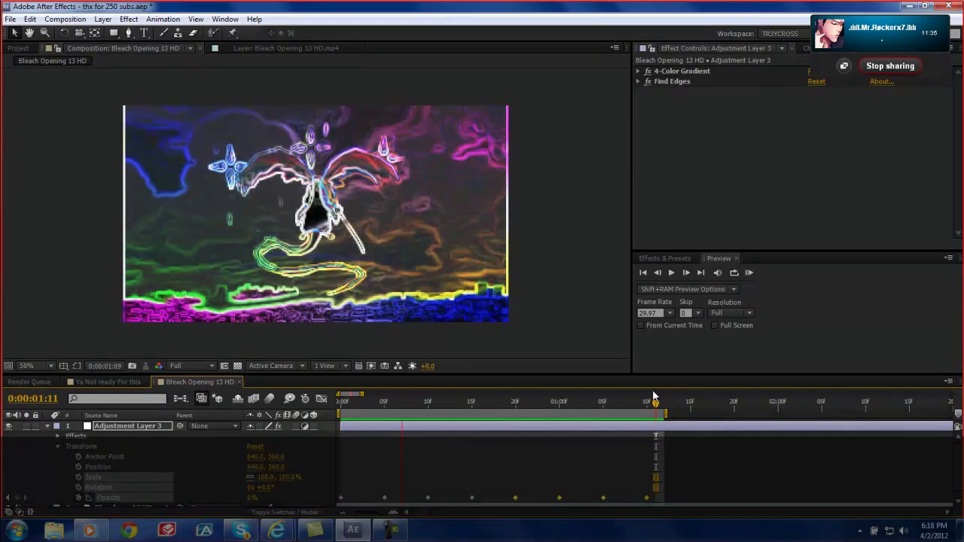
pyautogui.click(318, 452)
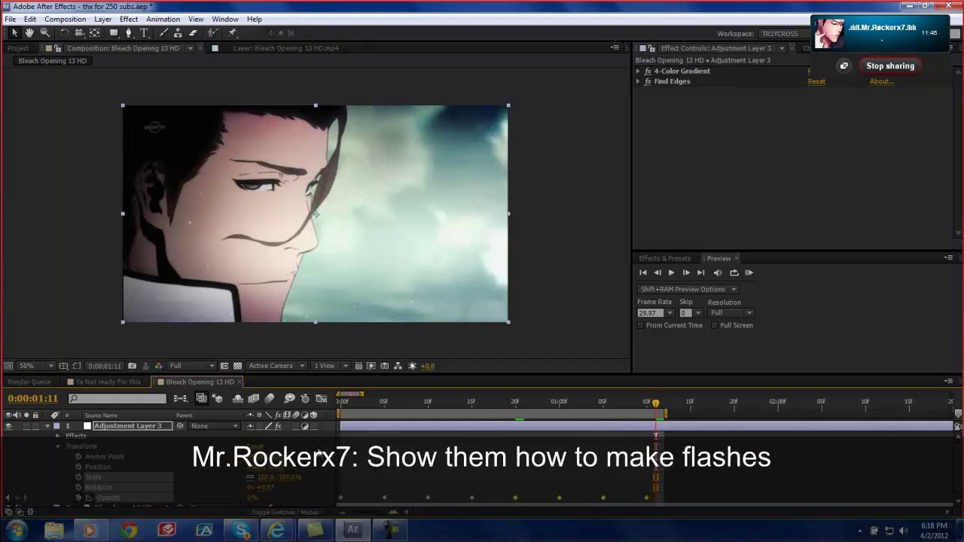
pyautogui.click(342, 404)
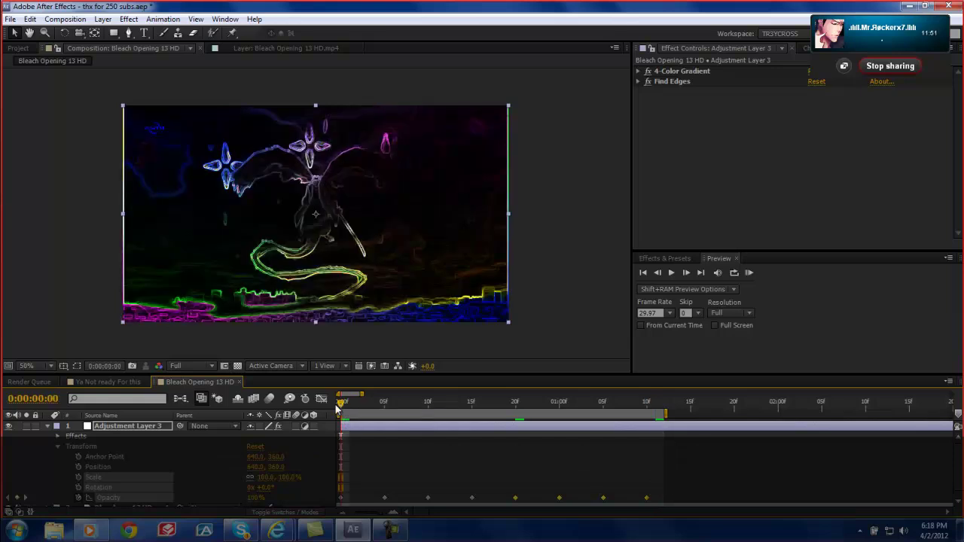
pyautogui.click(129, 427)
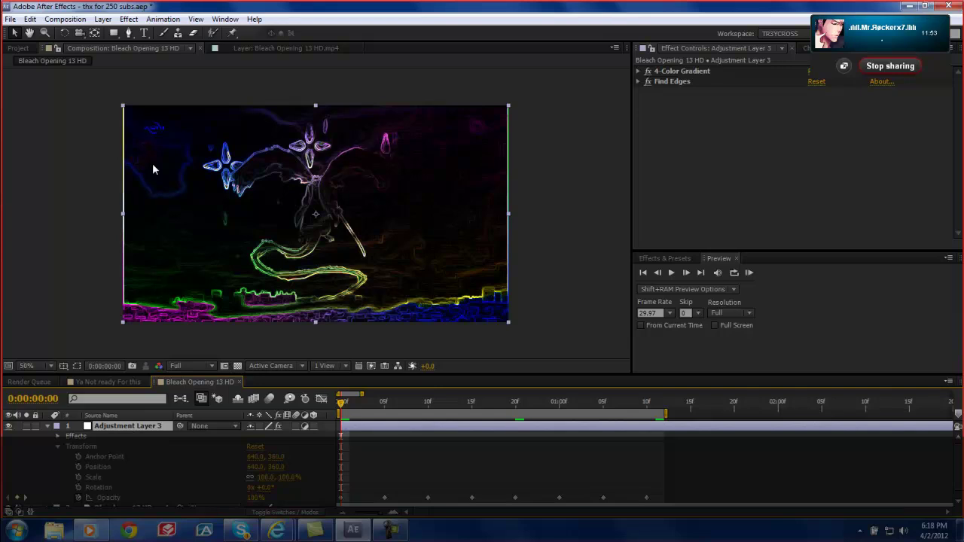
pyautogui.click(129, 19)
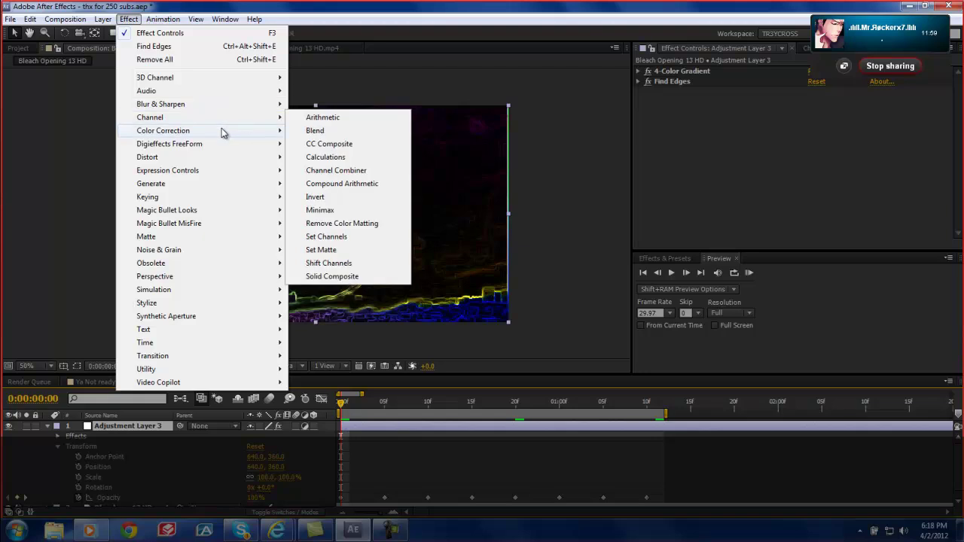
pyautogui.moveTo(222, 133)
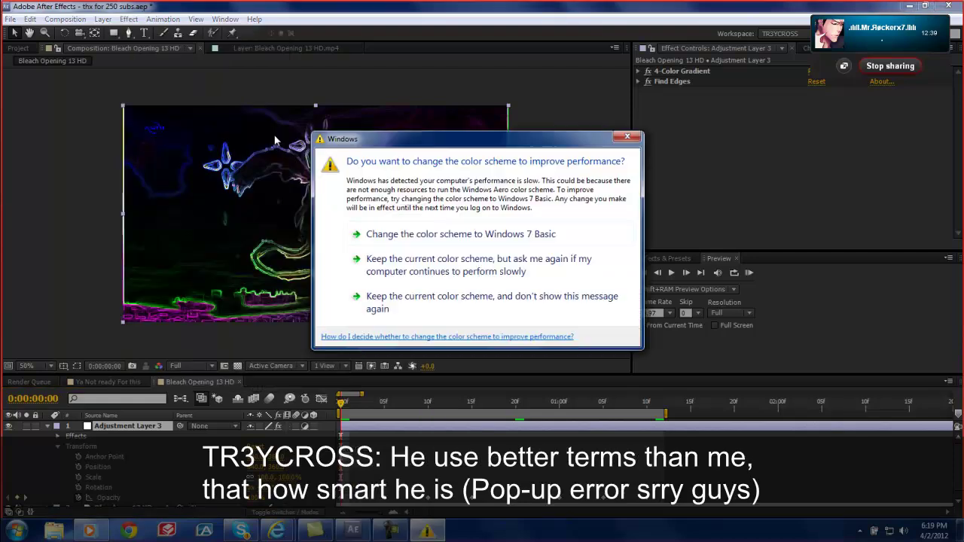
pyautogui.click(614, 139)
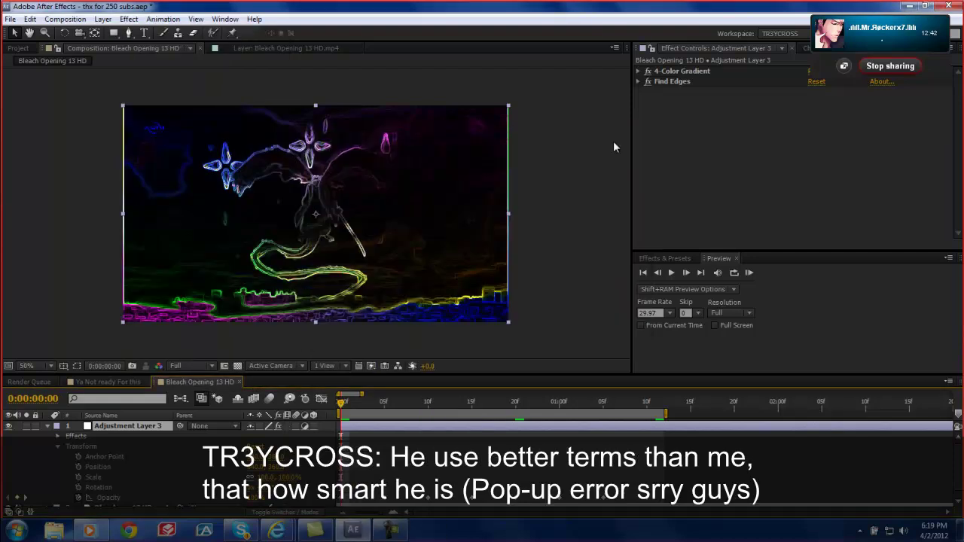
pyautogui.click(122, 19)
pyautogui.moveTo(162, 132)
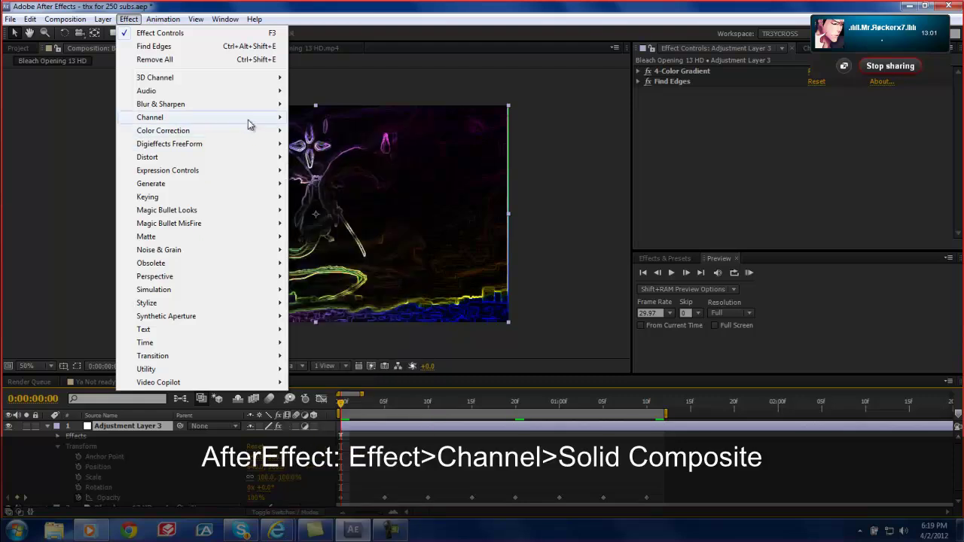
pyautogui.moveTo(250, 124)
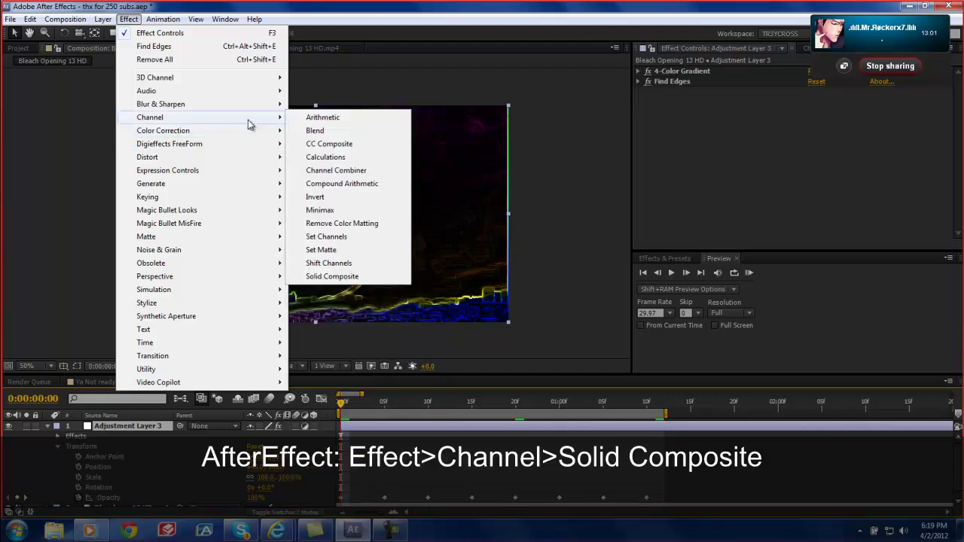
pyautogui.click(335, 277)
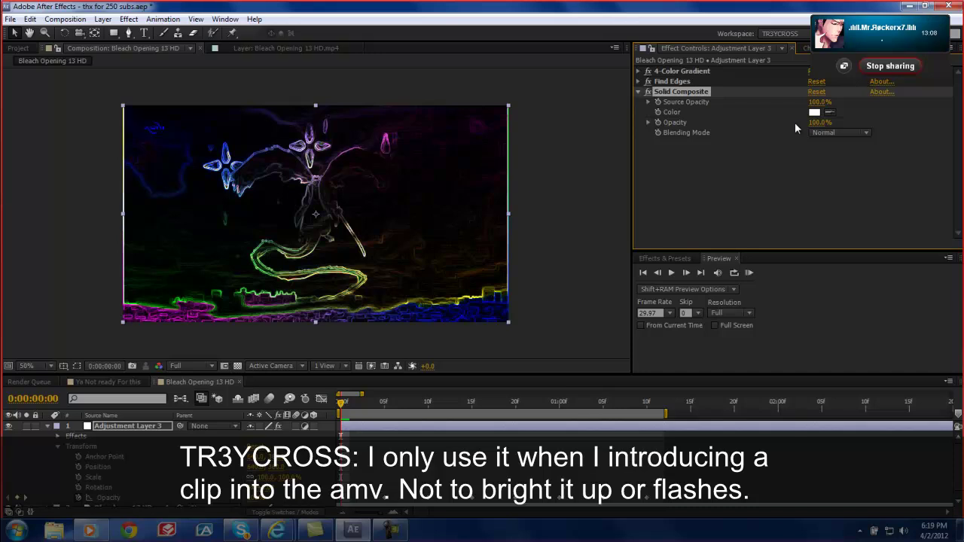
pyautogui.moveTo(818, 106); pyautogui.dragTo(784, 121)
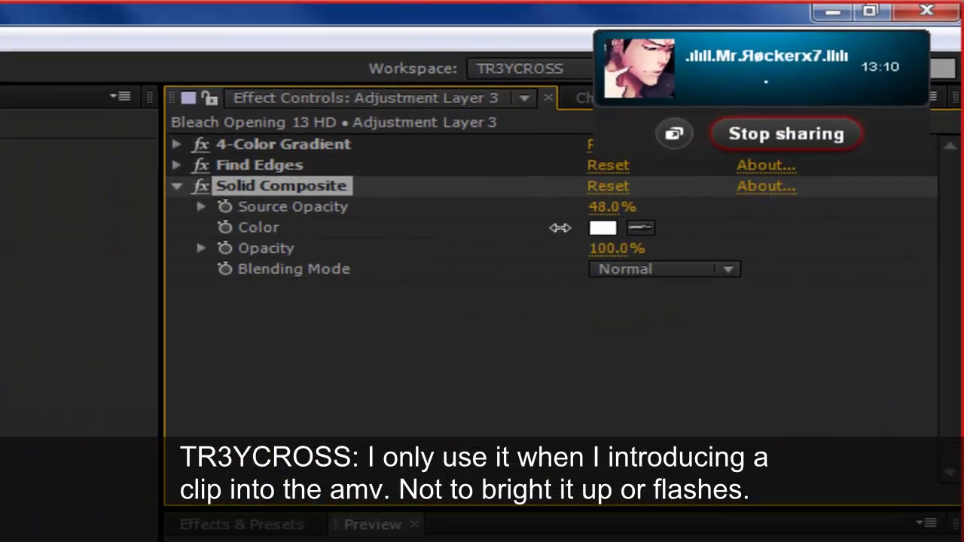
pyautogui.moveTo(748, 201); pyautogui.dragTo(803, 171)
pyautogui.click(805, 180)
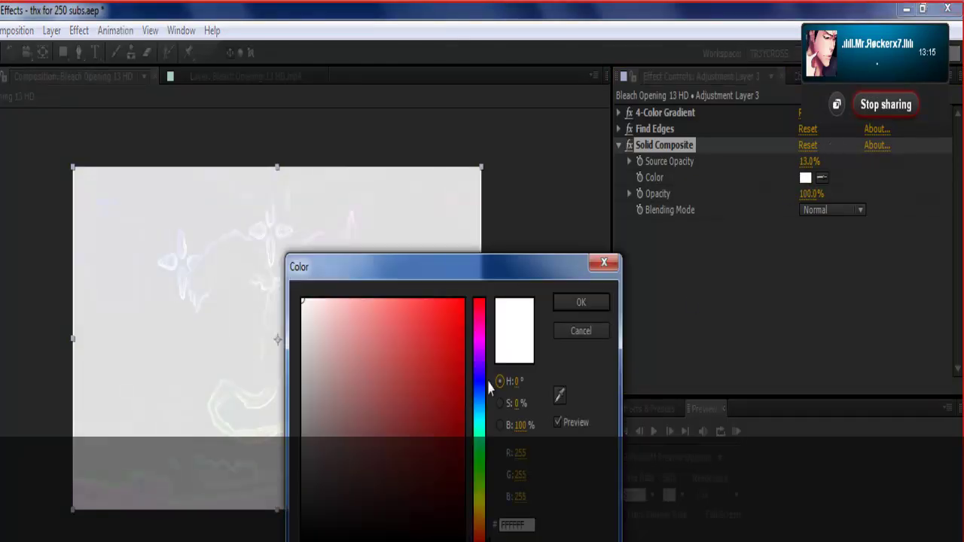
pyautogui.moveTo(449, 356); pyautogui.dragTo(510, 289)
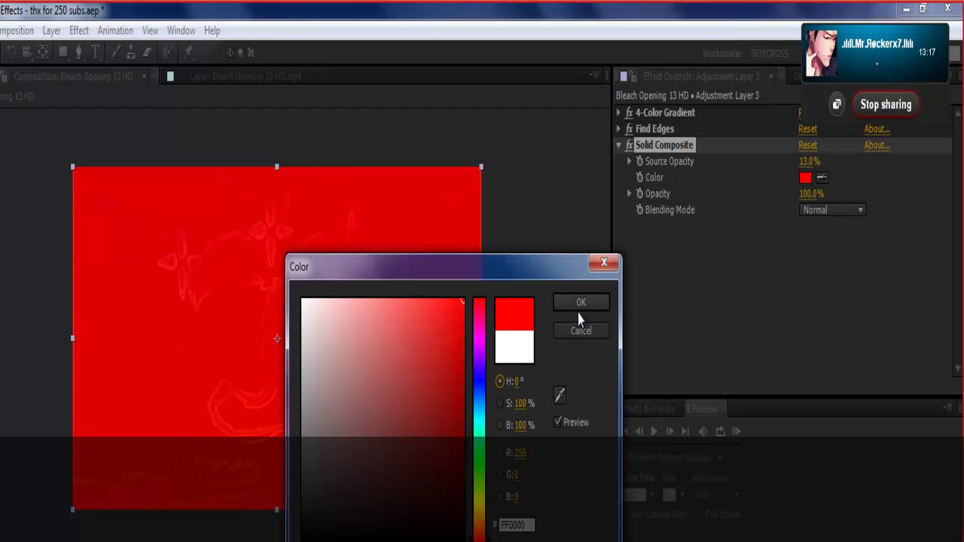
pyautogui.click(579, 304)
pyautogui.moveTo(809, 161); pyautogui.dragTo(697, 151)
# Replace Solid Composite with Exposure and try exposure values of about -0.65 and -1.91.
pyautogui.press('Delete')
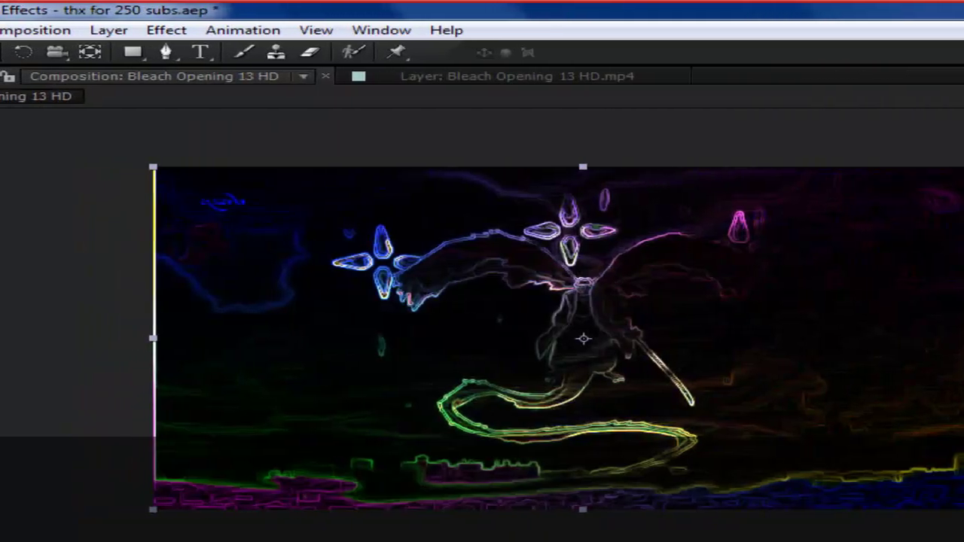
pyautogui.click(173, 30)
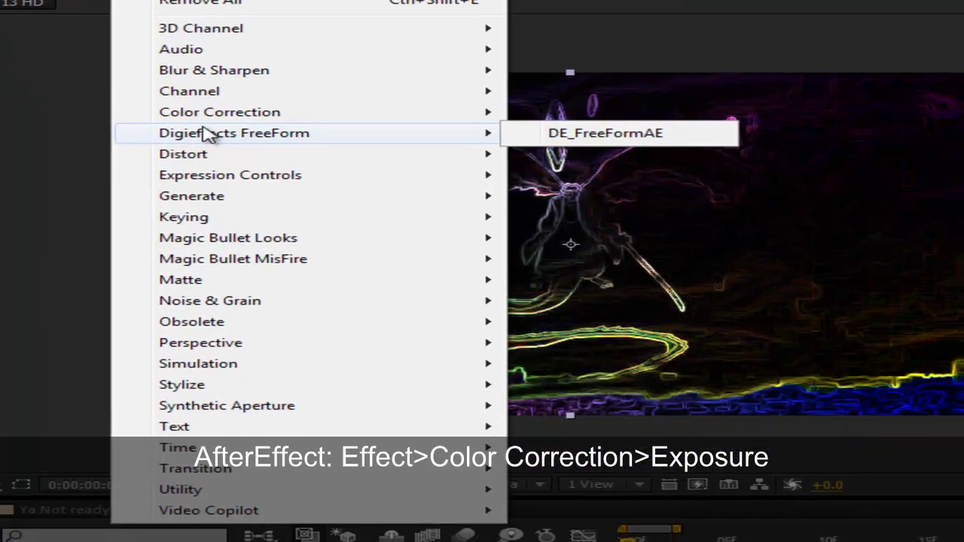
pyautogui.moveTo(226, 97)
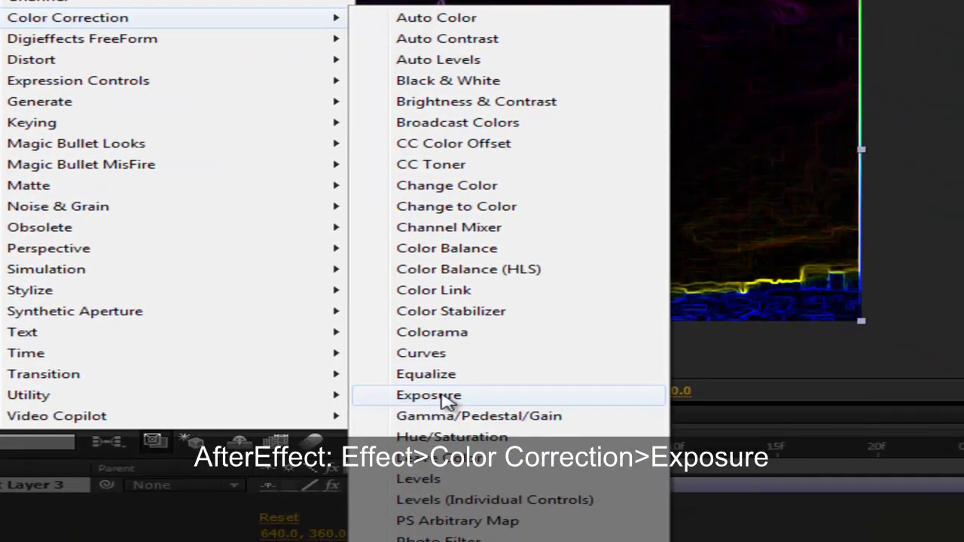
pyautogui.click(572, 475)
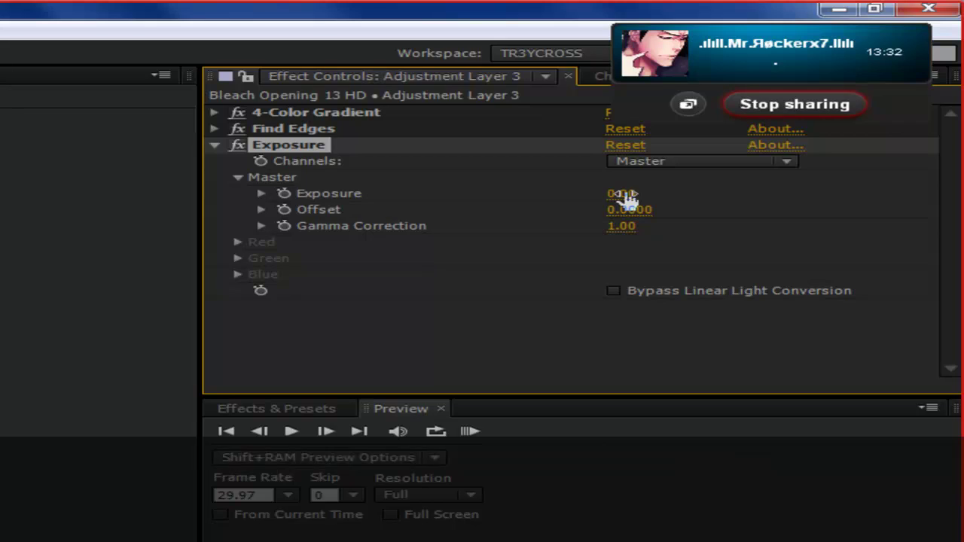
pyautogui.moveTo(622, 195); pyautogui.dragTo(549, 214)
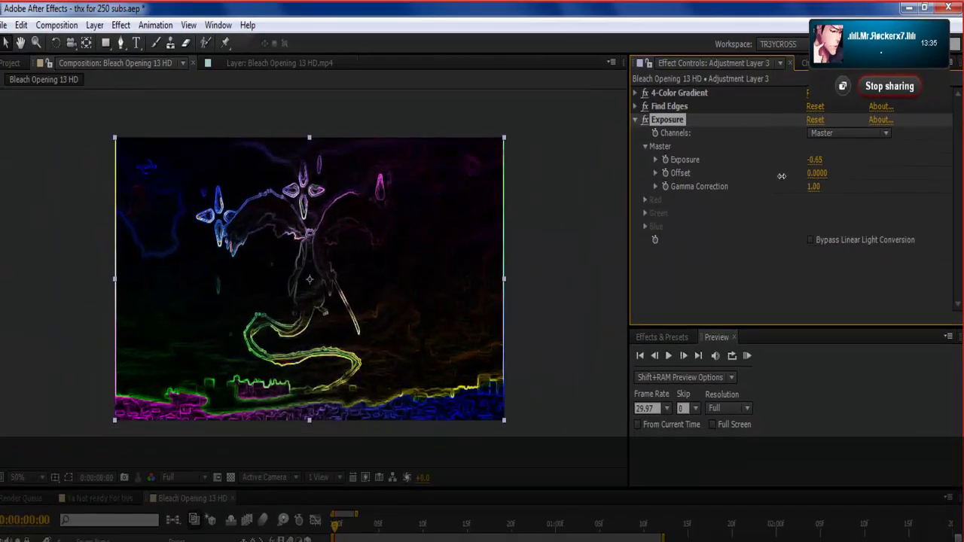
pyautogui.moveTo(782, 177); pyautogui.dragTo(848, 156)
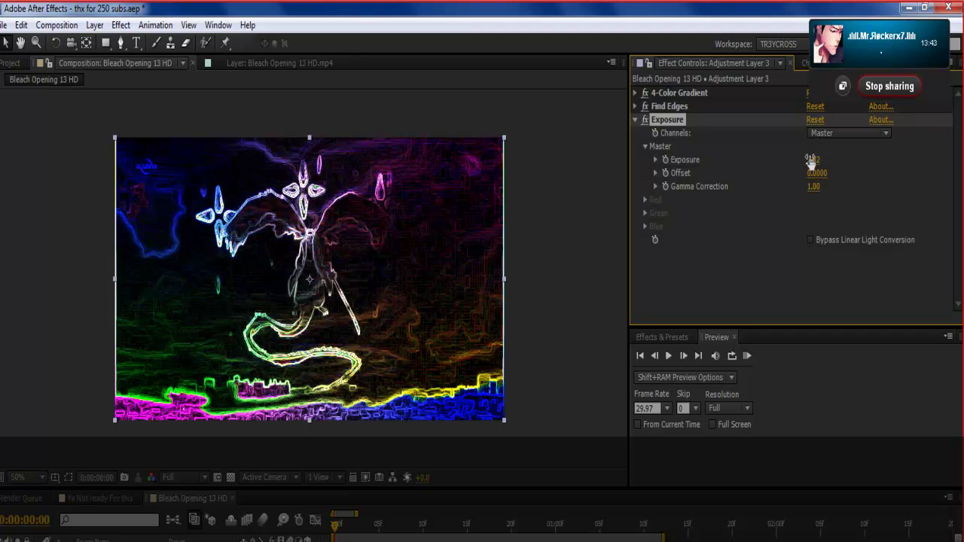
# Set Master Exposure to -2.00 and add a keyframe for it.
pyautogui.click(816, 158)
pyautogui.write('0')
pyautogui.press('Return')
pyautogui.click(813, 160)
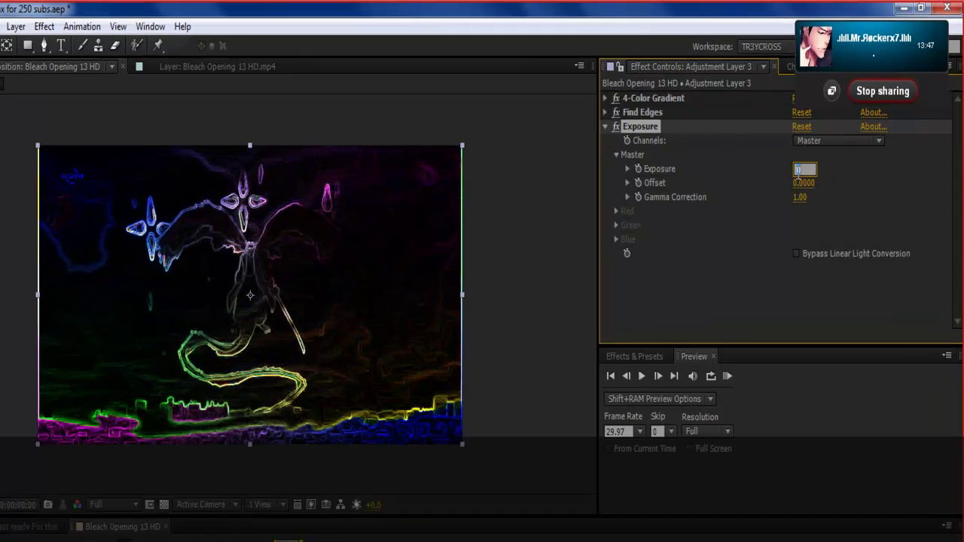
pyautogui.write('-2')
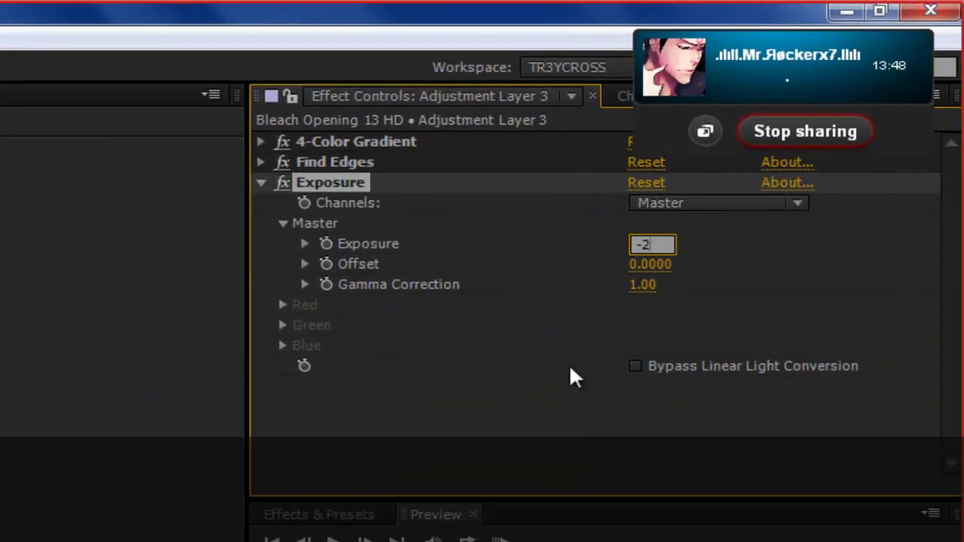
pyautogui.click(504, 428)
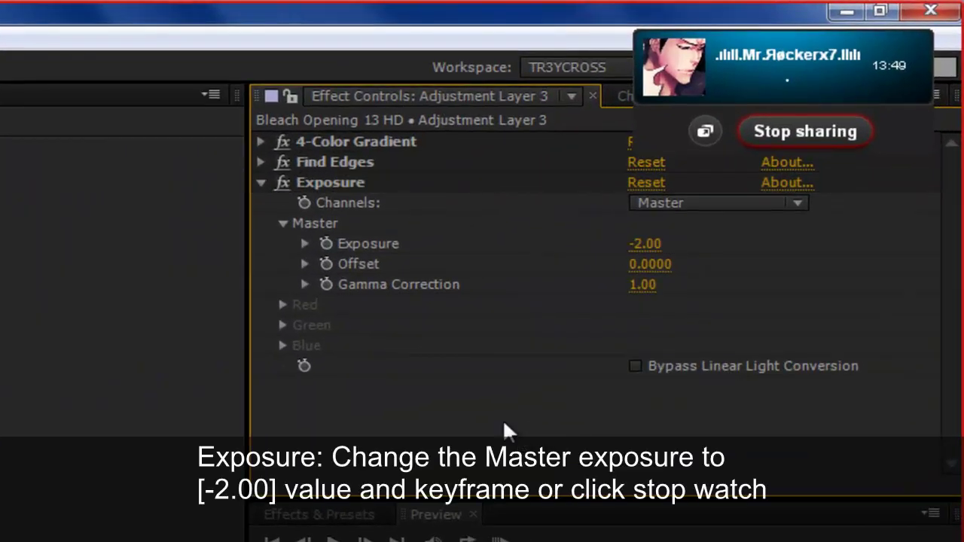
pyautogui.click(326, 243)
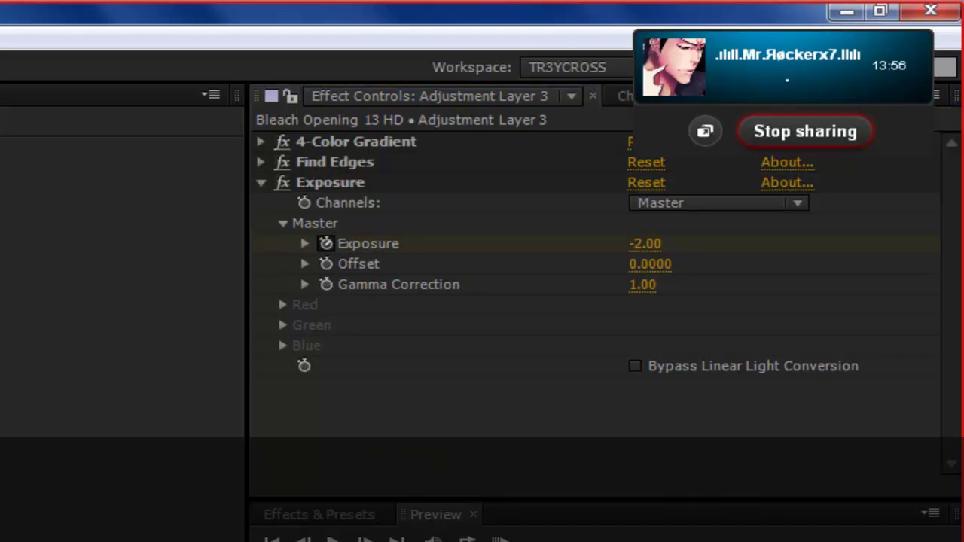
# Add a keyframe for Find Edges' Blend With Original at 0%.
pyautogui.click(260, 163)
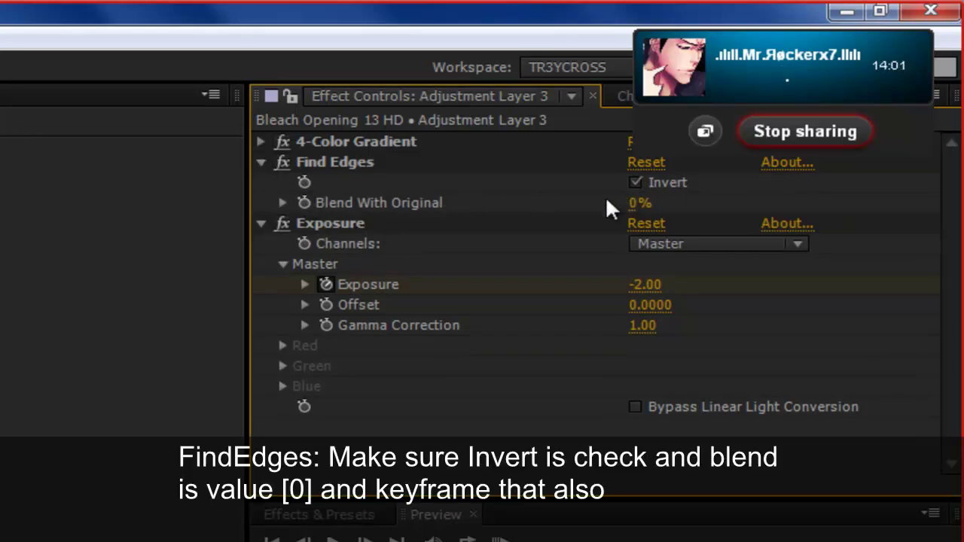
pyautogui.click(305, 203)
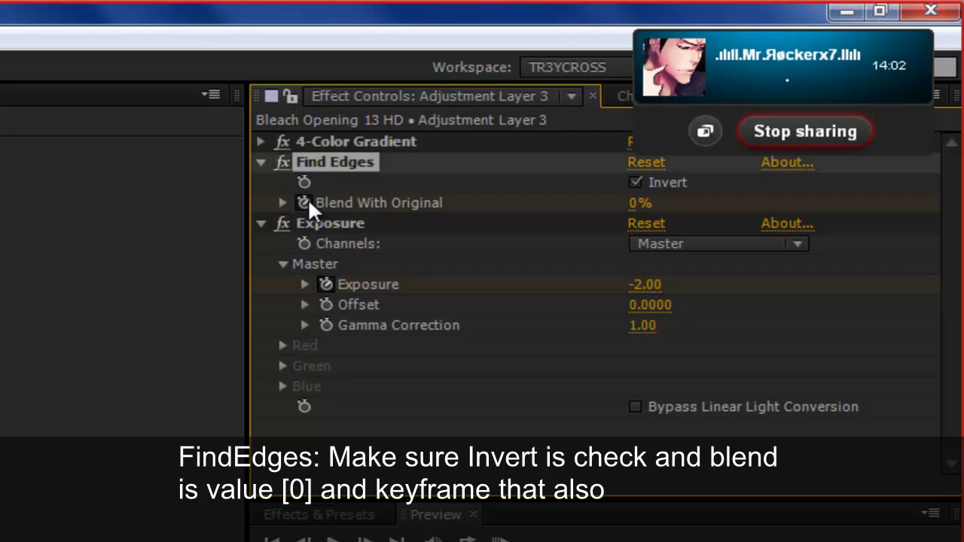
pyautogui.click(261, 141)
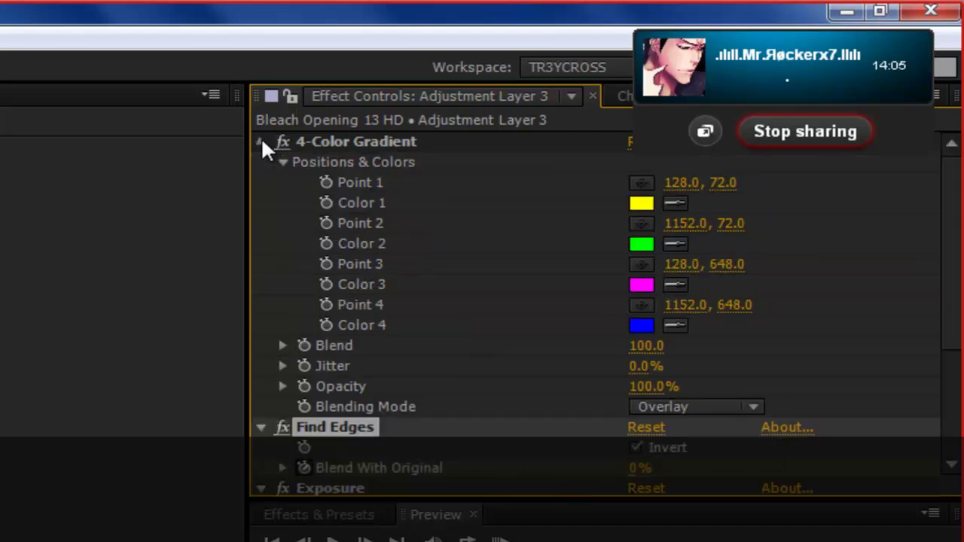
pyautogui.click(261, 142)
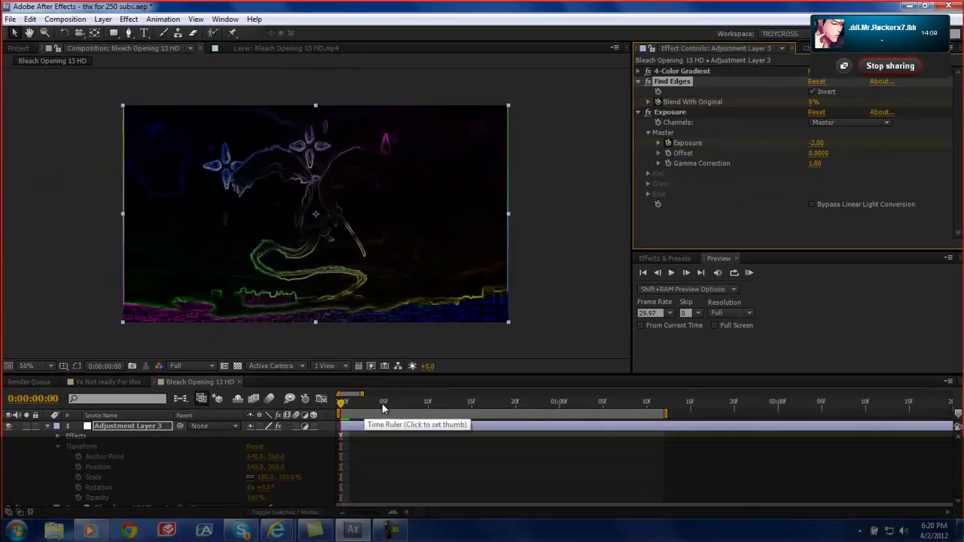
# A few frames later, keyframe Blend With Original at 100% and Exposure at 2.00.
pyautogui.click(381, 404)
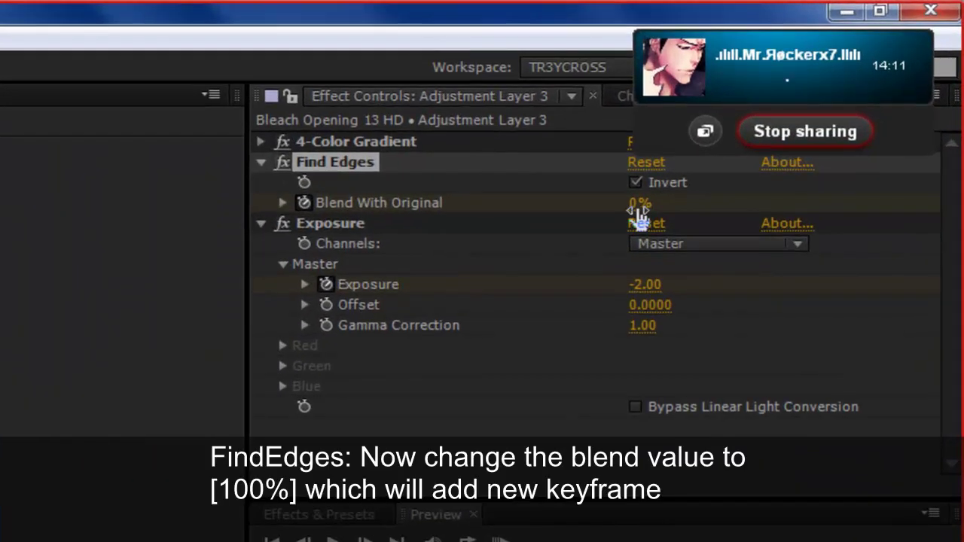
pyautogui.moveTo(630, 200); pyautogui.dragTo(781, 166)
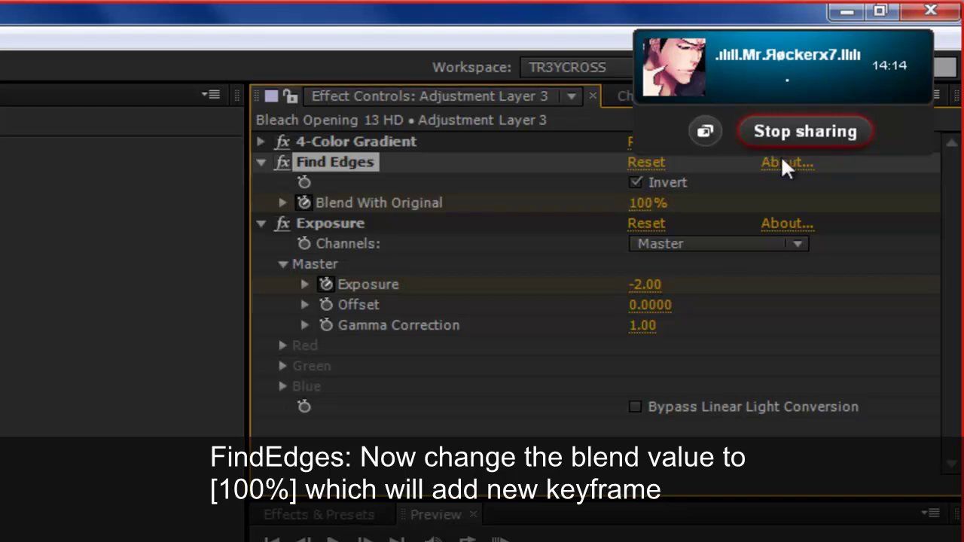
pyautogui.click(644, 286)
pyautogui.write('2')
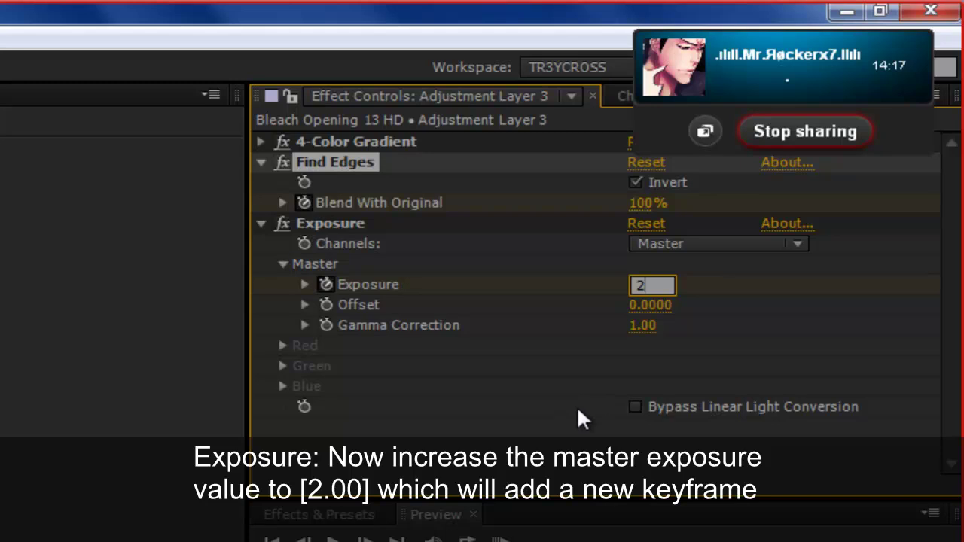
pyautogui.press('Return')
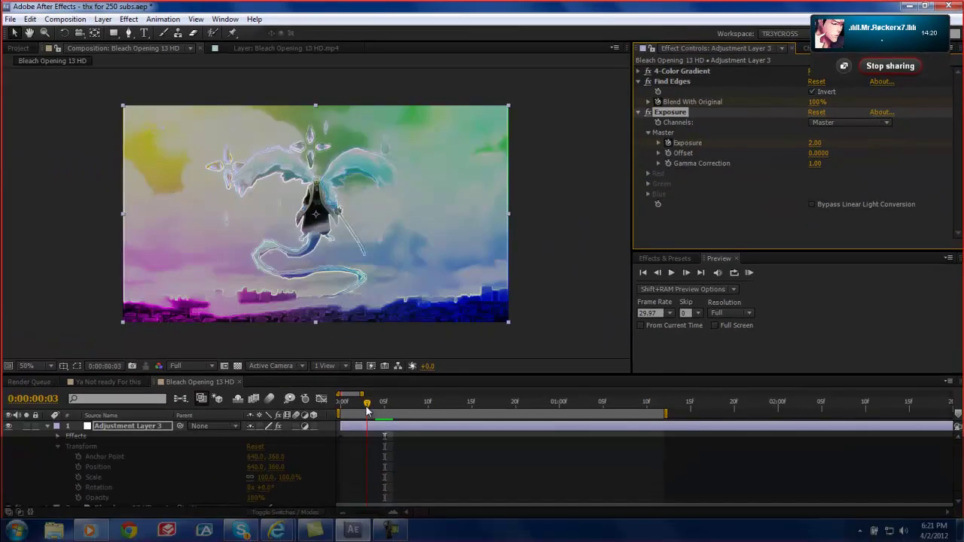
pyautogui.moveTo(365, 405); pyautogui.dragTo(430, 411)
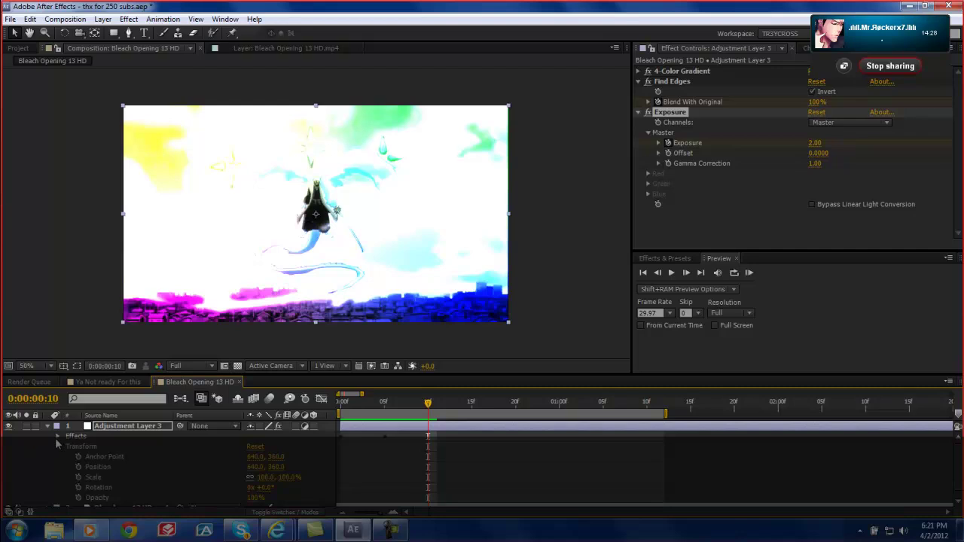
# Paste the Blend With Original and Exposure keyframes at frame 10, frame 20 and further along.
pyautogui.click(57, 437)
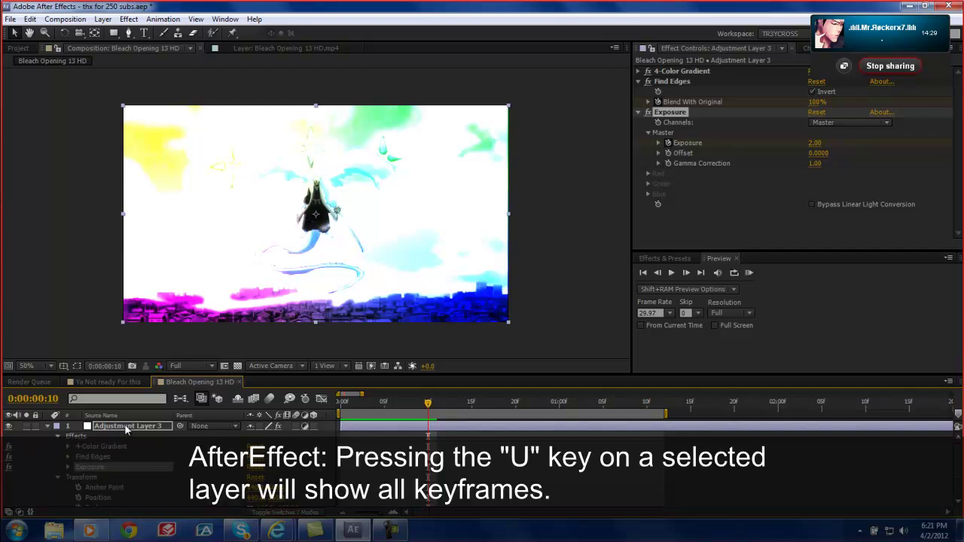
pyautogui.press('u')
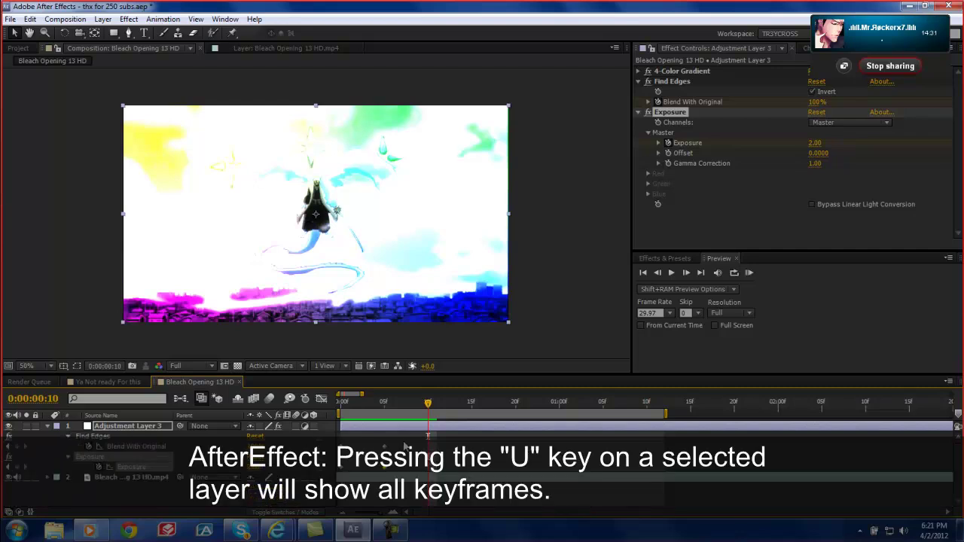
pyautogui.moveTo(407, 446); pyautogui.dragTo(316, 494)
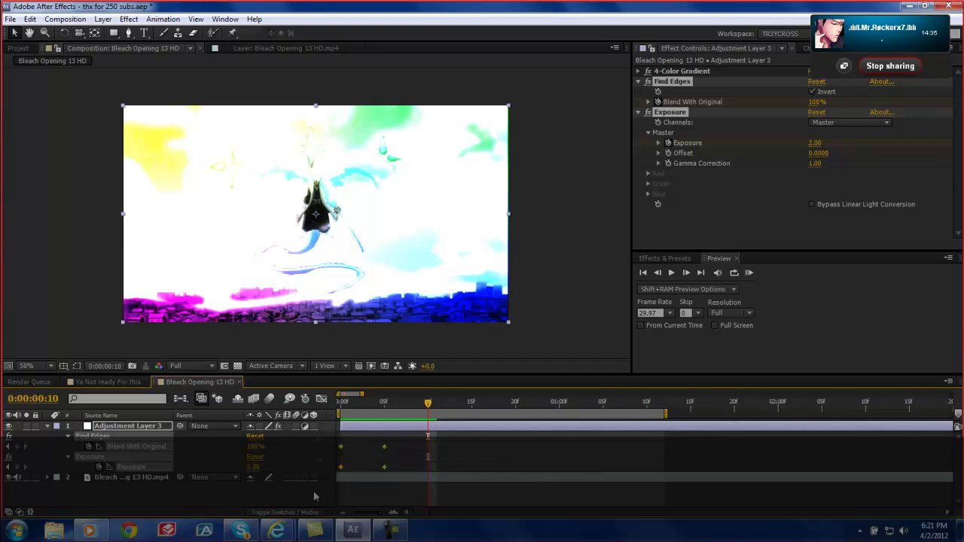
pyautogui.hotkey('ctrl', 'v')
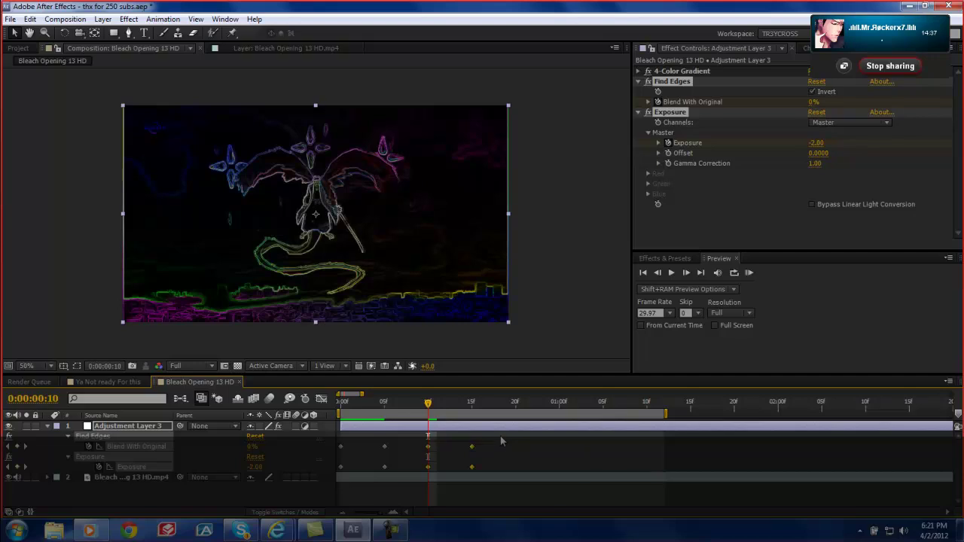
pyautogui.click(514, 402)
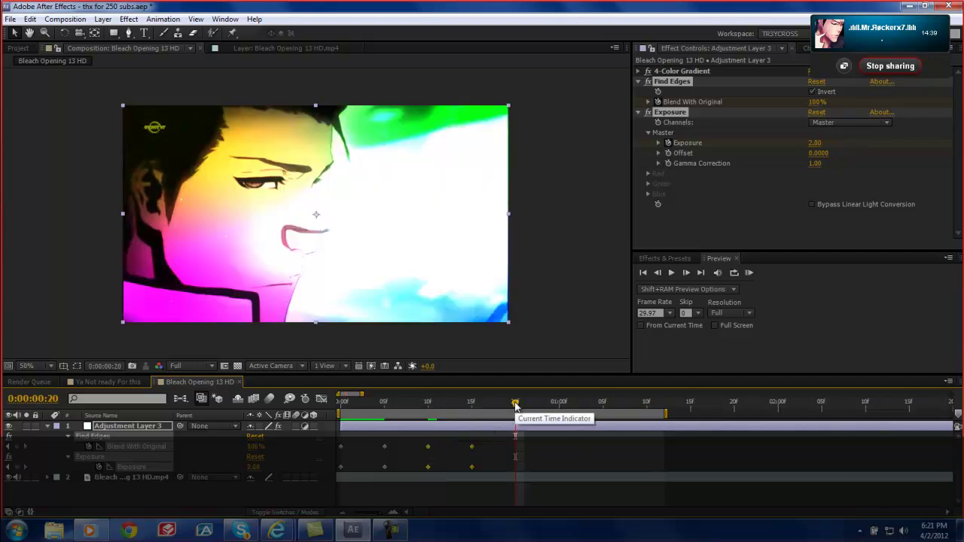
pyautogui.hotkey('ctrl', 'v')
pyautogui.click(602, 402)
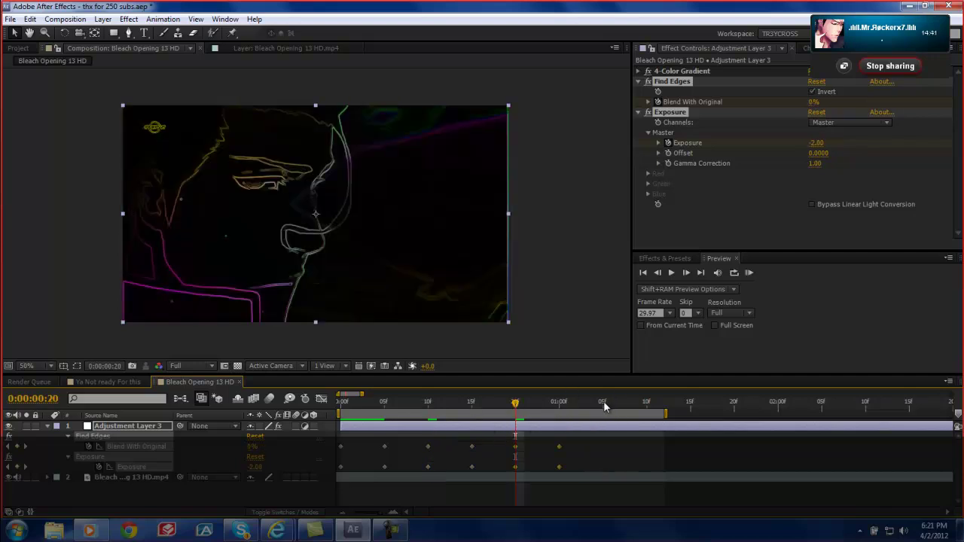
pyautogui.hotkey('ctrl', 'v')
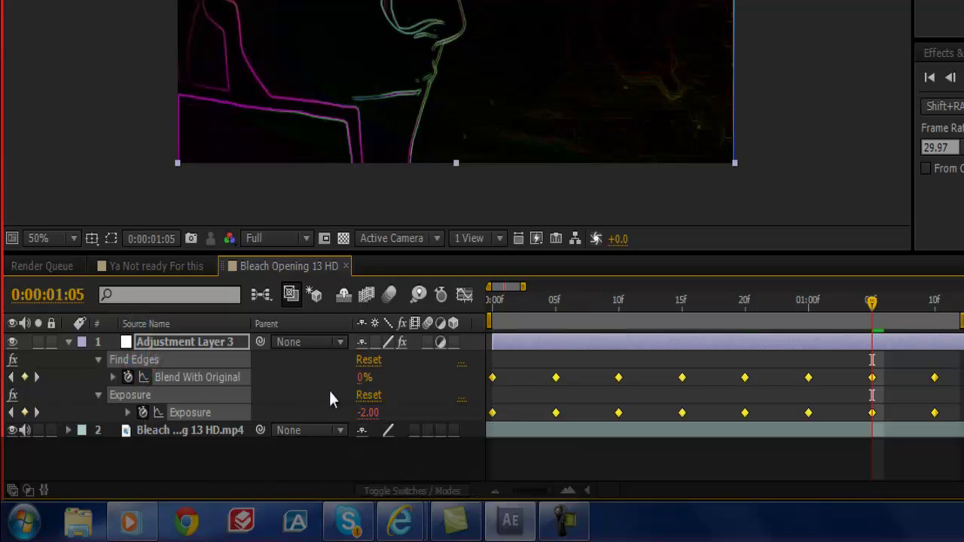
# Enable an Exposure expression, check the flash frames, and clear the default effect("Exposure")(3) text.
pyautogui.click(128, 412)
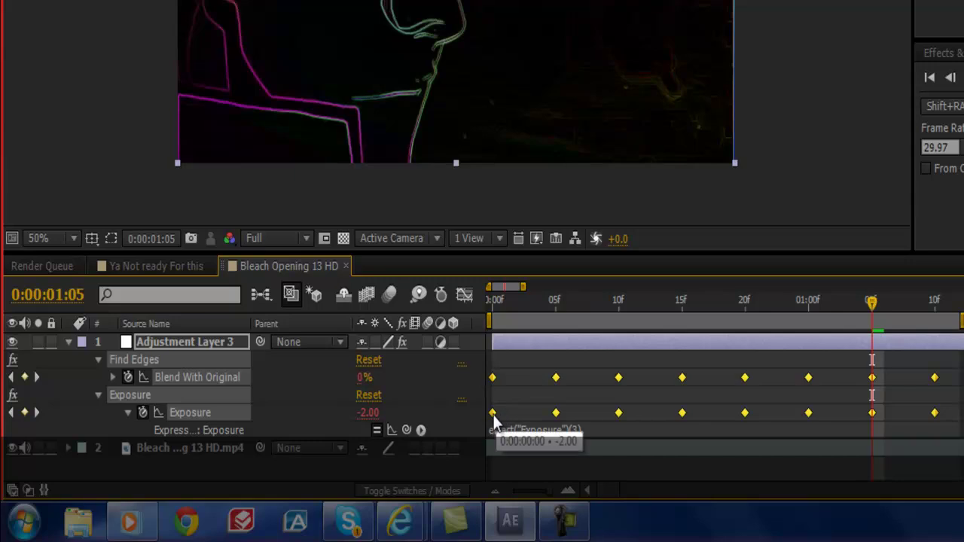
pyautogui.click(491, 304)
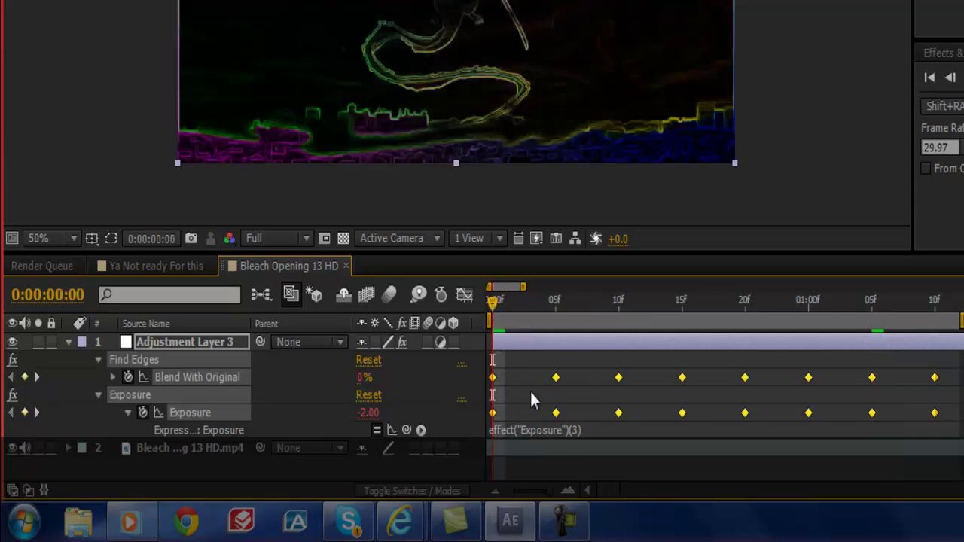
pyautogui.moveTo(494, 412)
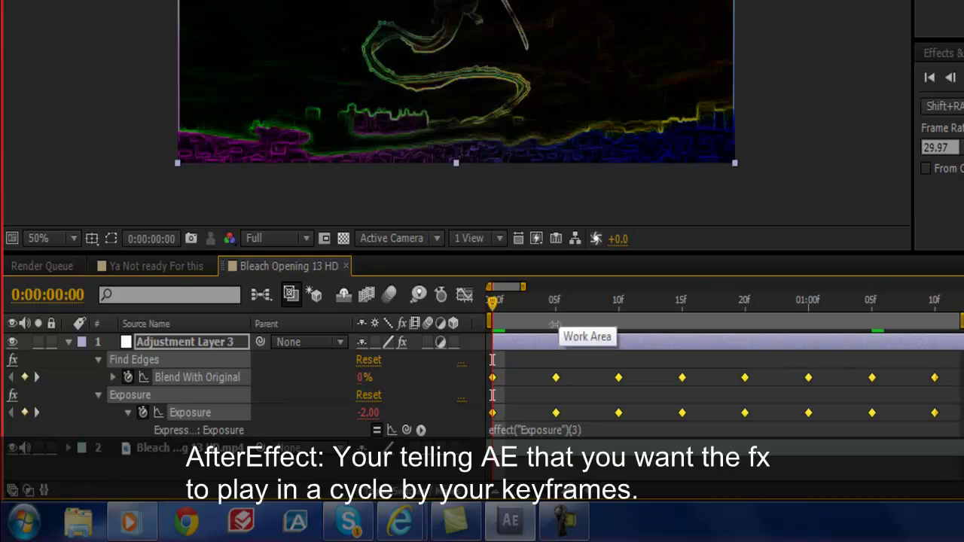
pyautogui.click(554, 302)
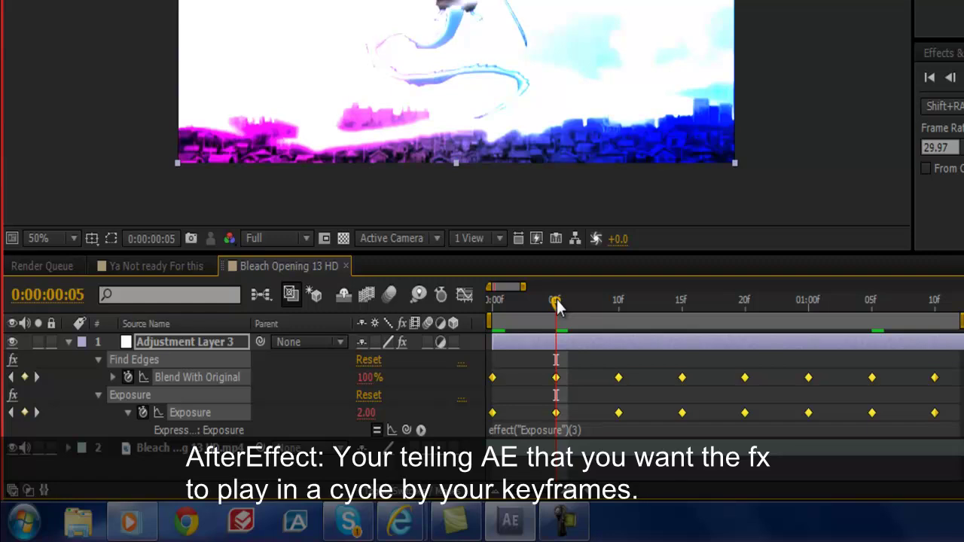
pyautogui.moveTo(556, 302); pyautogui.dragTo(631, 319)
pyautogui.moveTo(699, 328); pyautogui.dragTo(466, 368)
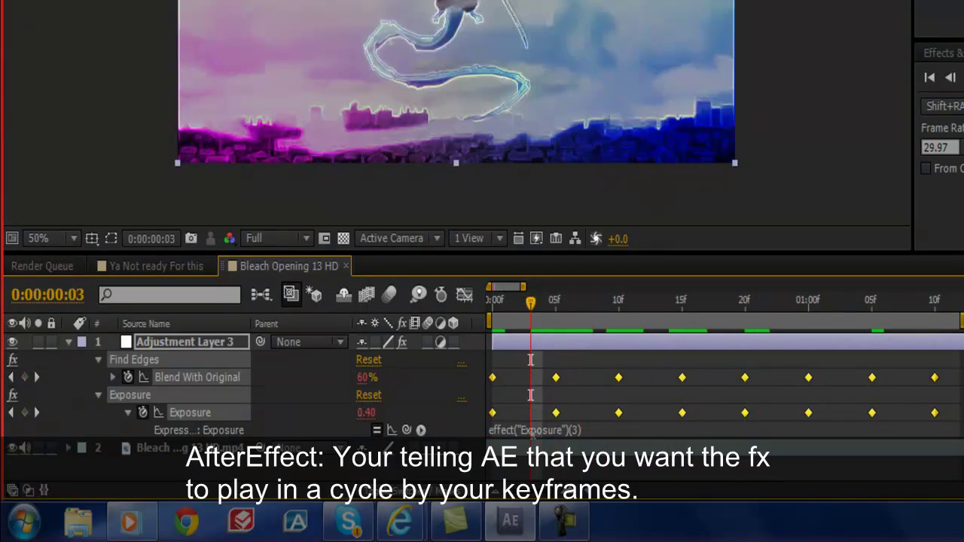
pyautogui.click(537, 431)
pyautogui.press('BackSpace')
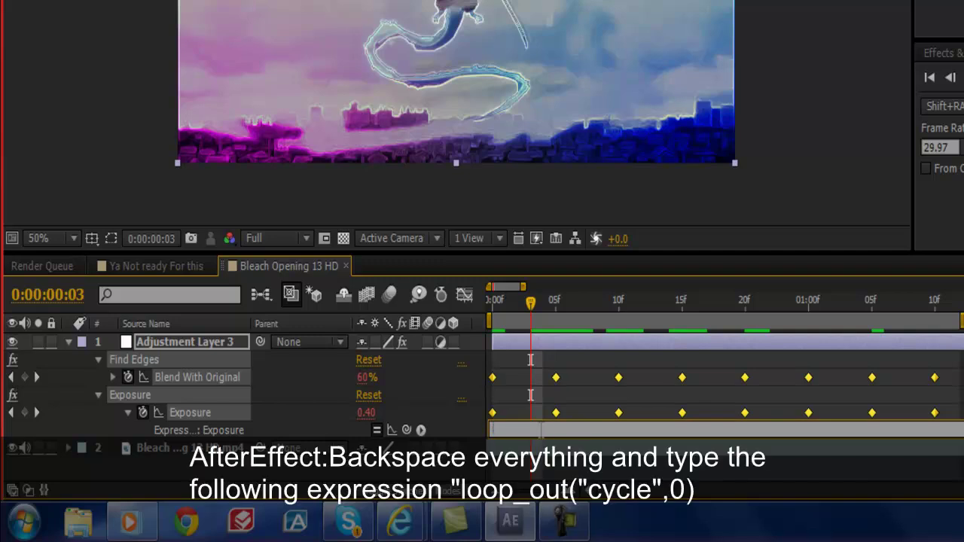
# Enter loop_out("cycle",0) as the Exposure expression and commit it.
pyautogui.write('loop_out')
pyautogui.write('(')
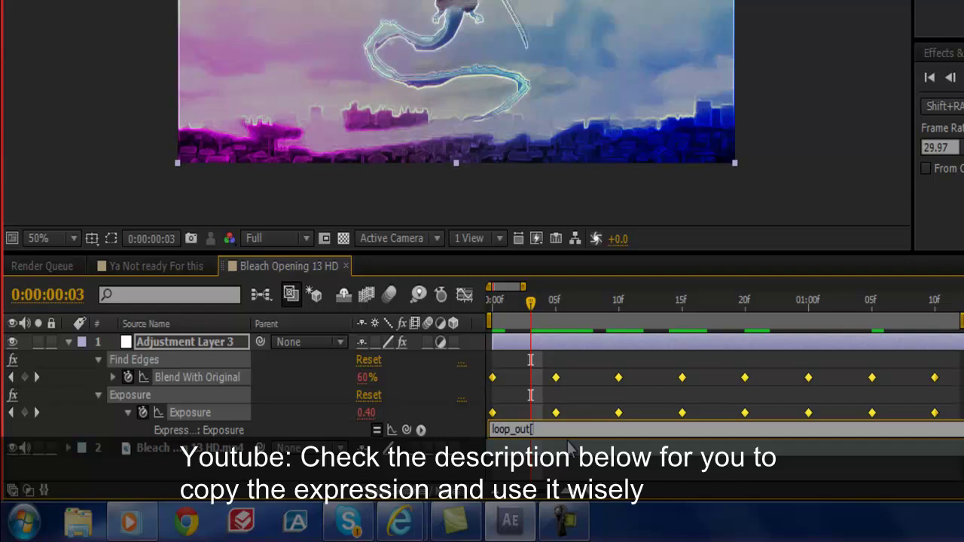
pyautogui.write('"cycle')
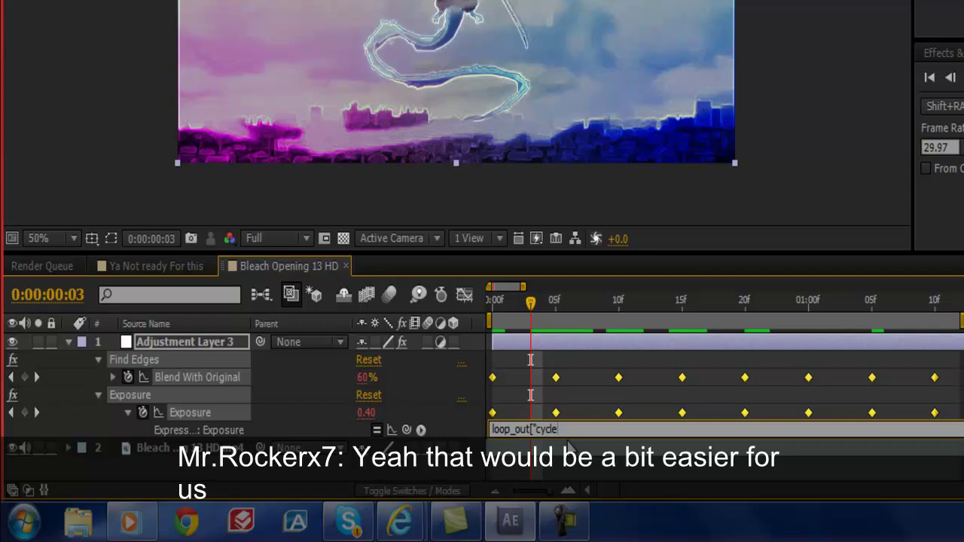
pyautogui.write('",0)')
pyautogui.click(561, 424)
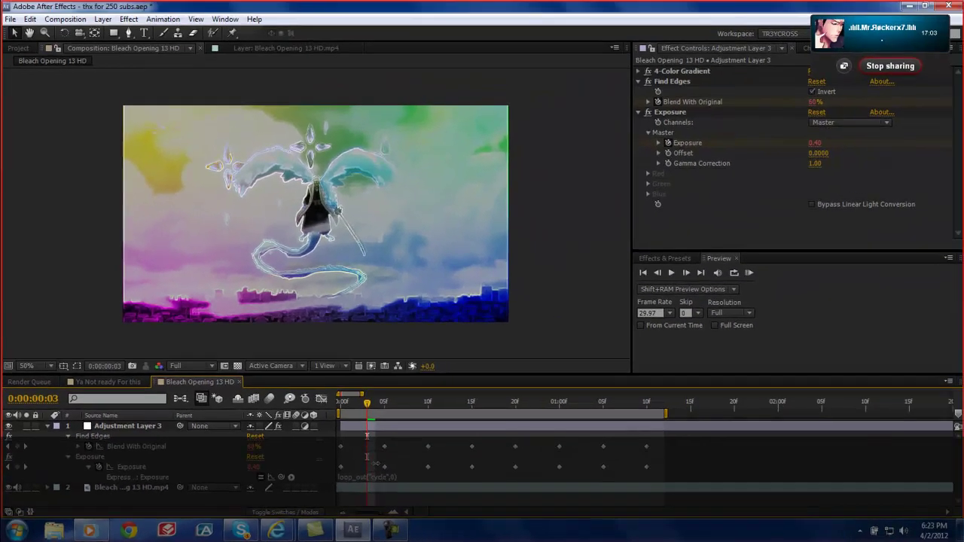
pyautogui.click(423, 374)
pyautogui.moveTo(394, 402); pyautogui.dragTo(813, 413)
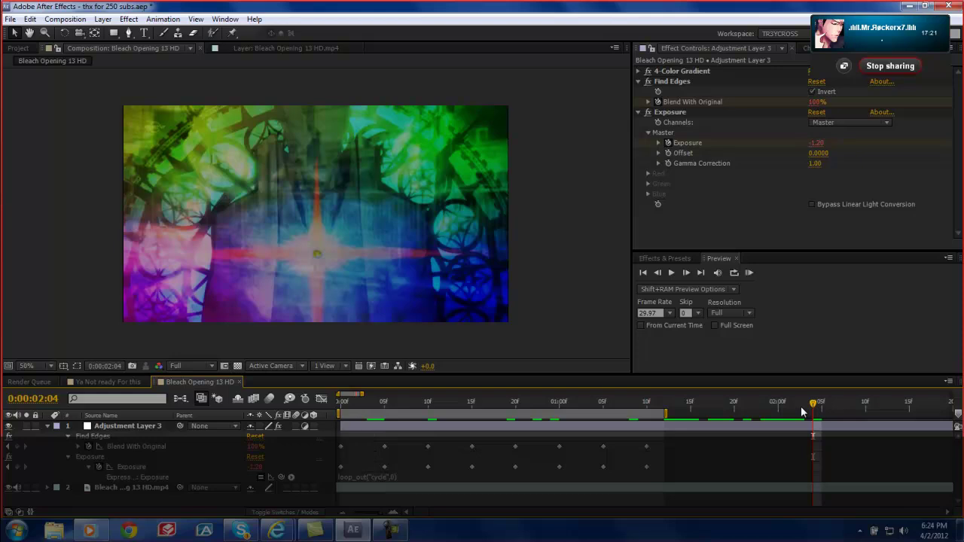
# Paste the copied loop_out("cycle",0) expression onto Blend With Original, then drag the work area end rightward.
pyautogui.click(367, 477)
pyautogui.hotkey('ctrl', 'c')
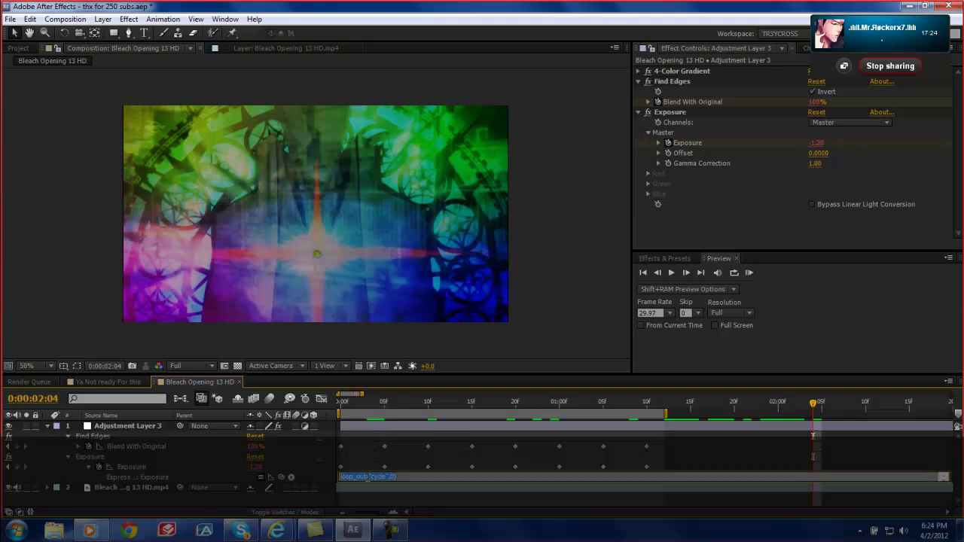
pyautogui.keyDown('alt'); pyautogui.click(79, 448); pyautogui.keyUp('alt')
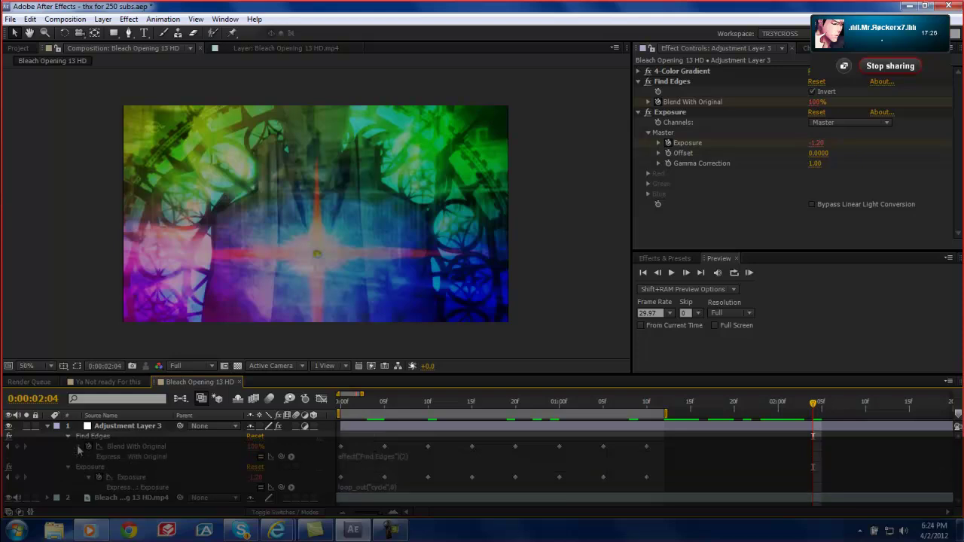
pyautogui.click(347, 410)
pyautogui.moveTo(346, 410); pyautogui.dragTo(341, 412)
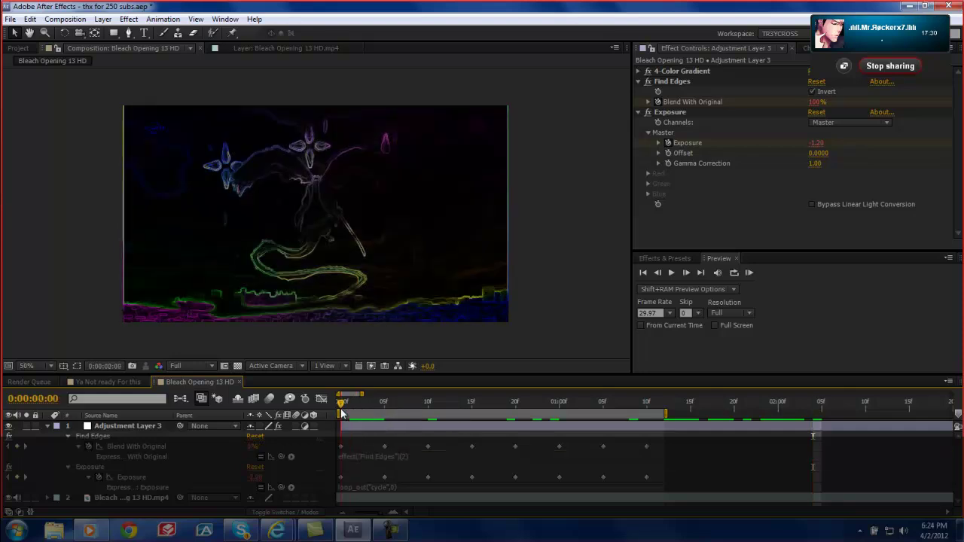
pyautogui.click(369, 457)
pyautogui.hotkey('ctrl', 'v')
pyautogui.click(330, 461)
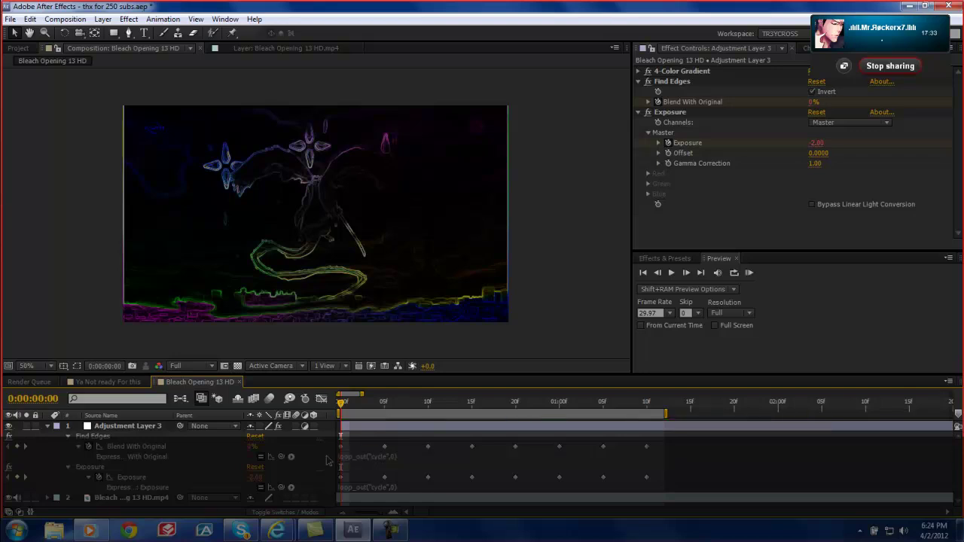
pyautogui.moveTo(665, 413); pyautogui.dragTo(827, 432)
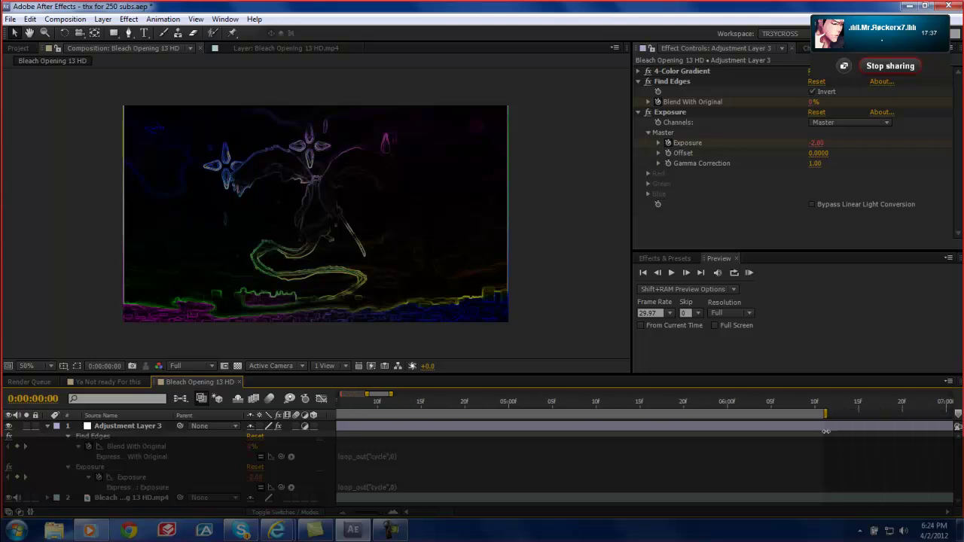
pyautogui.press('KP_0')
pyautogui.press('=')
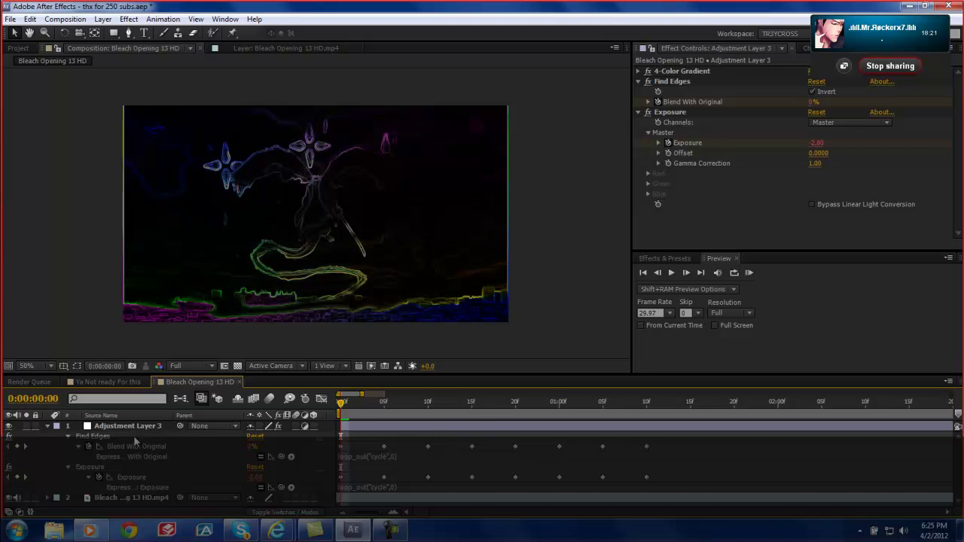